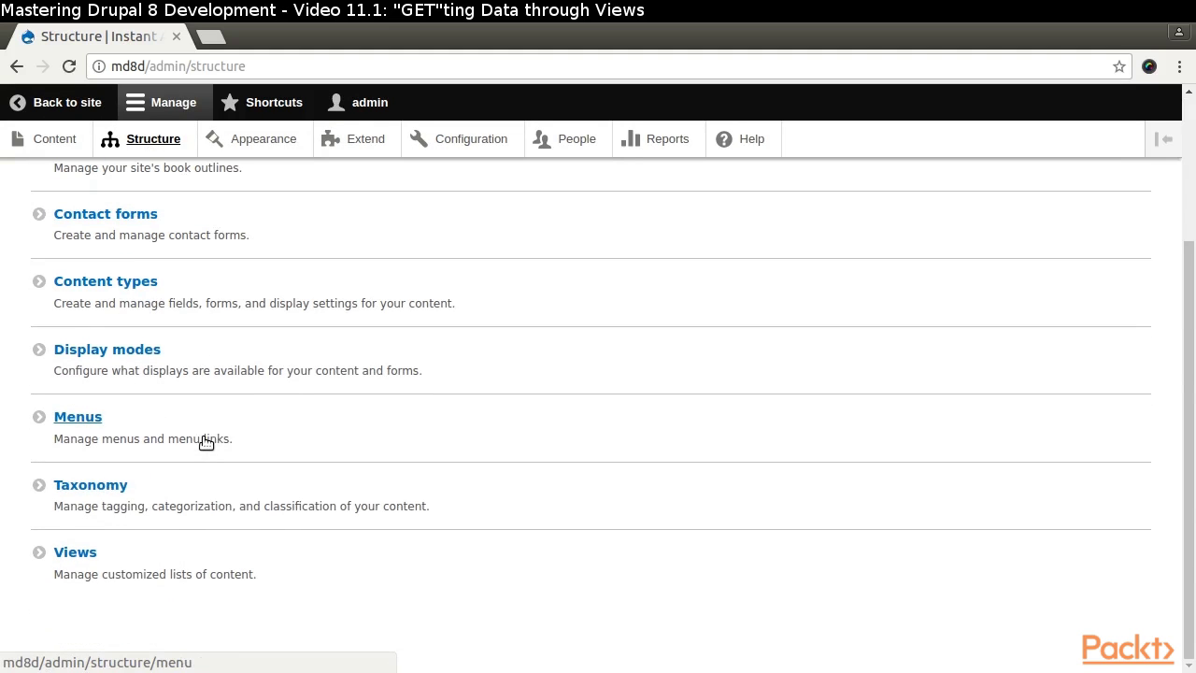
Start a new view named WEA, described 'Water Eco Action Items', showing only Water Eco Action content
{"action": "left_click", "coordinate": [68, 557]}
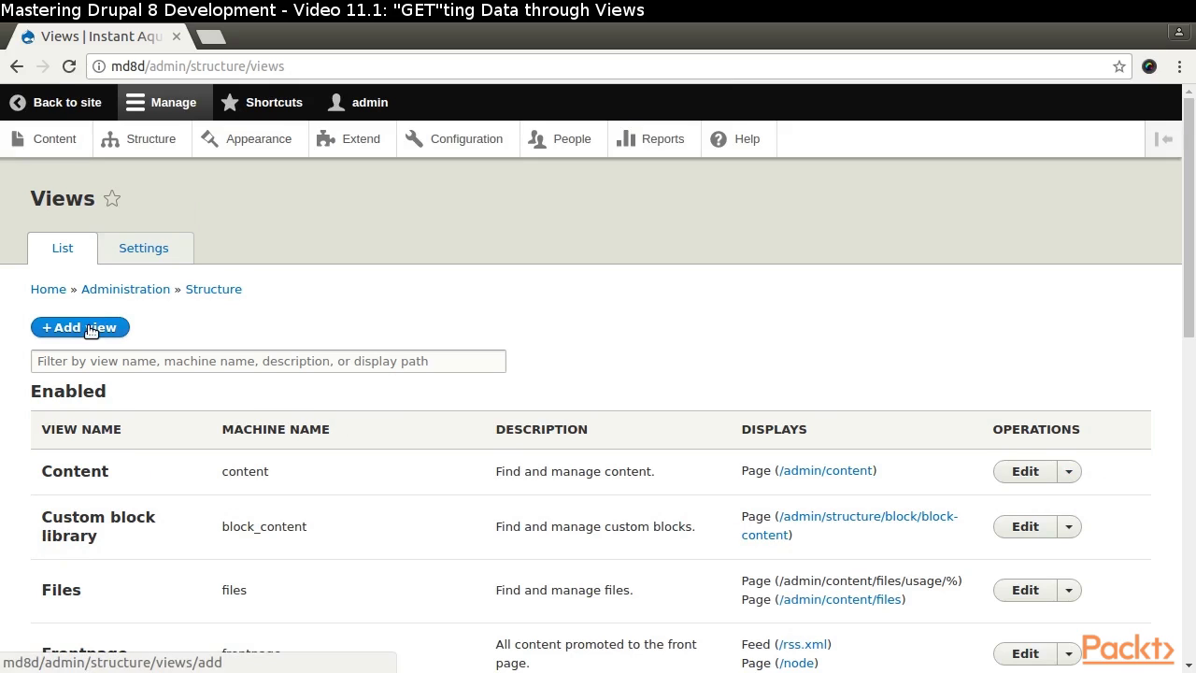
{"action": "left_click", "coordinate": [91, 330]}
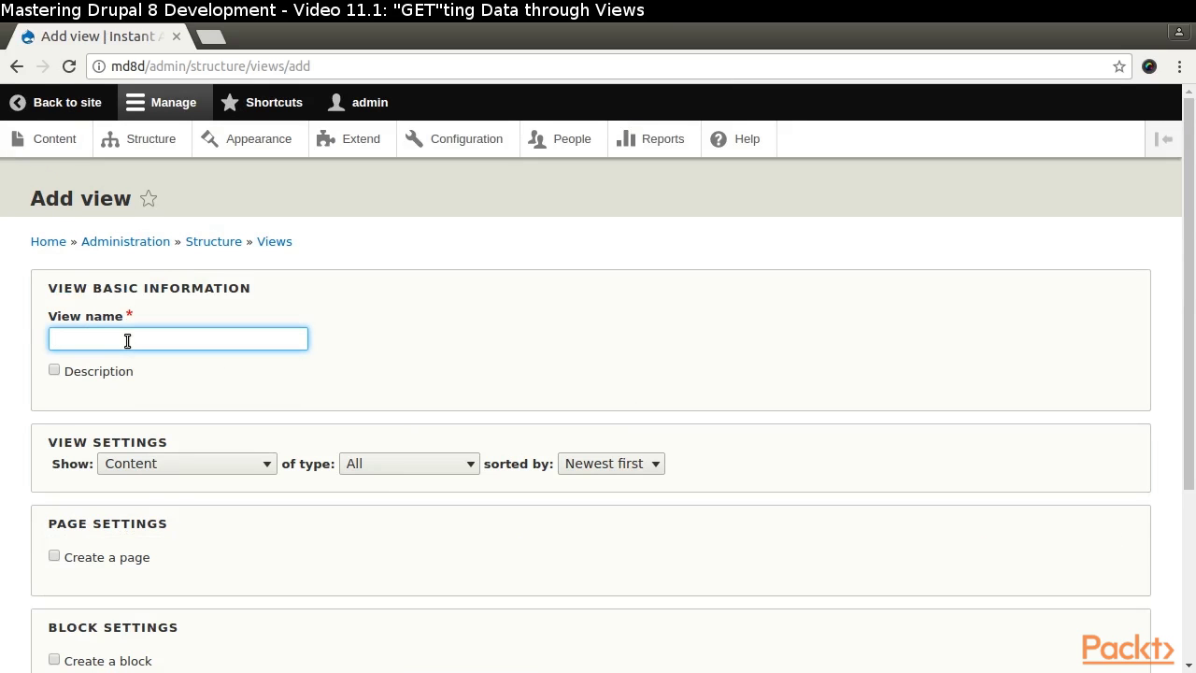
{"action": "type", "text": "WEA"}
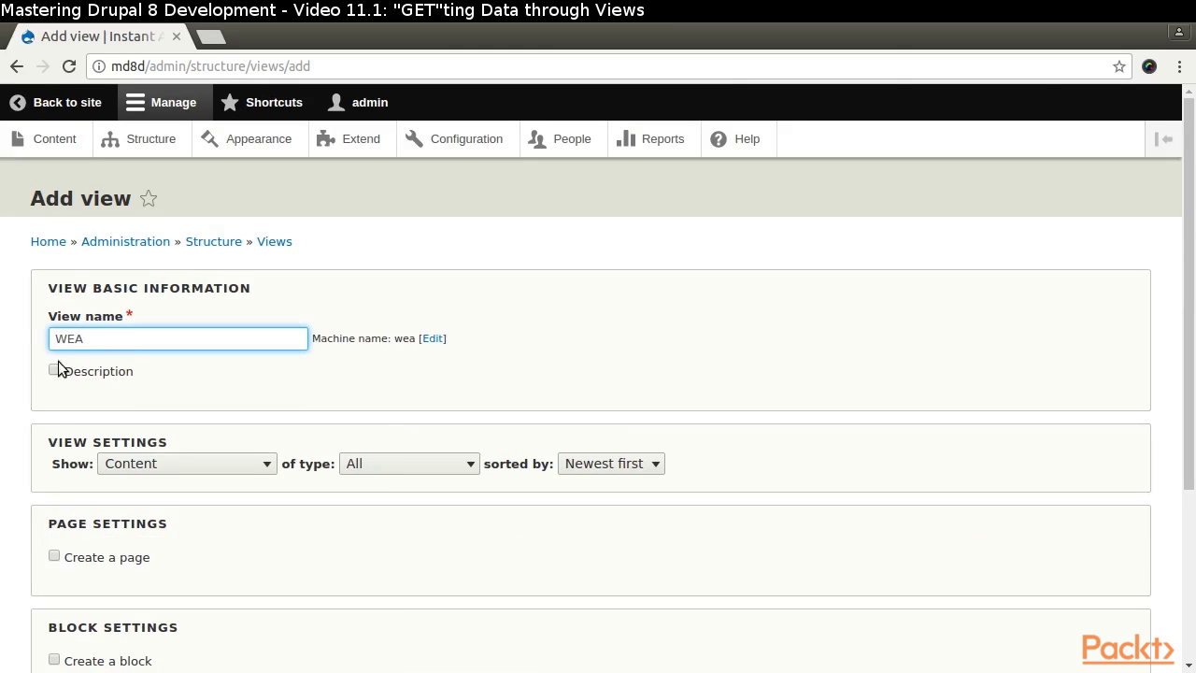
{"action": "left_click", "coordinate": [54, 370]}
{"action": "left_click", "coordinate": [67, 403]}
{"action": "type", "text": "Writer Eco Action Items"}
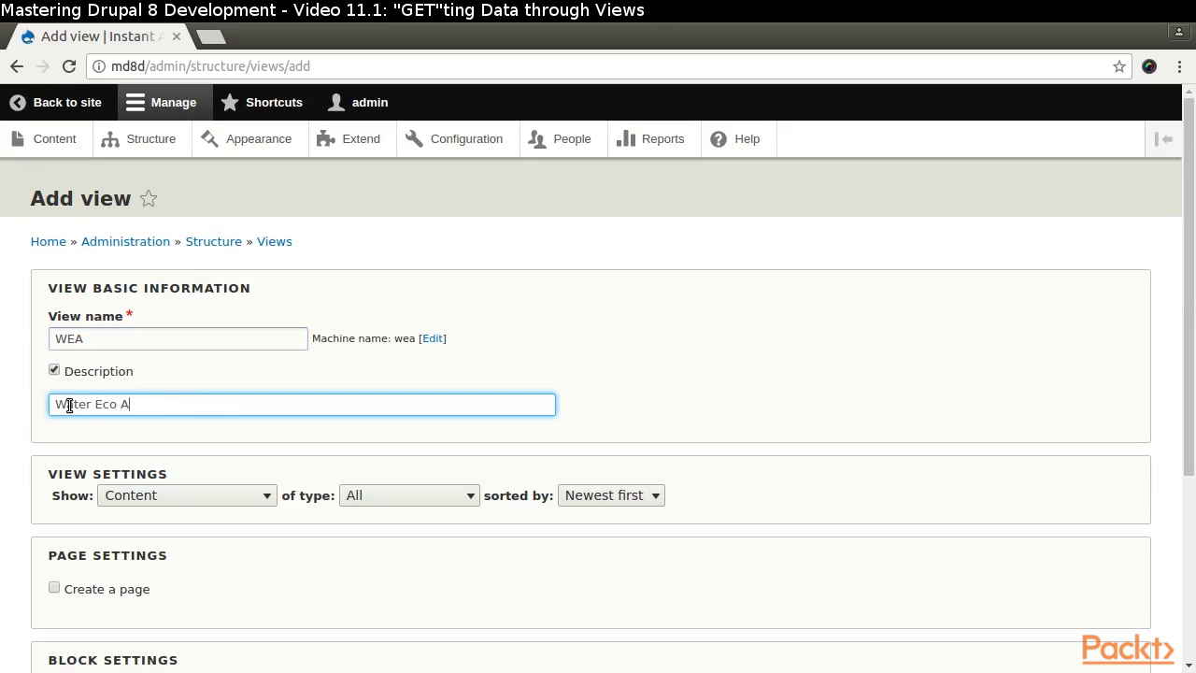
{"action": "left_click", "coordinate": [414, 497]}
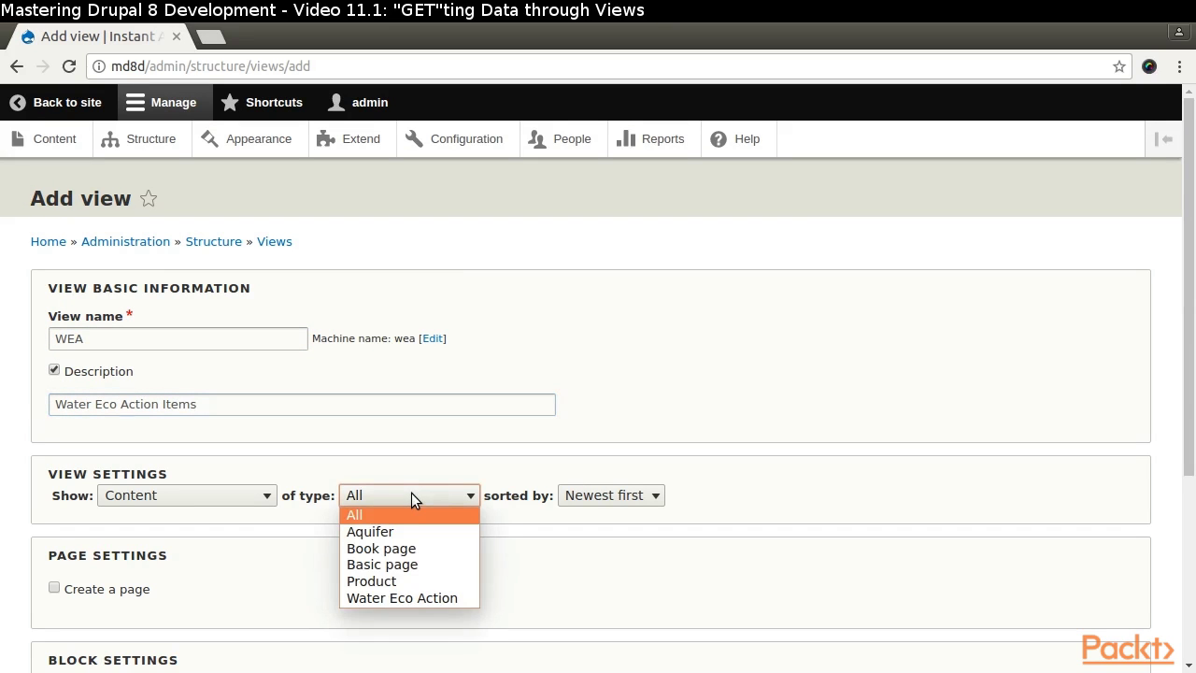
{"action": "left_click", "coordinate": [369, 598]}
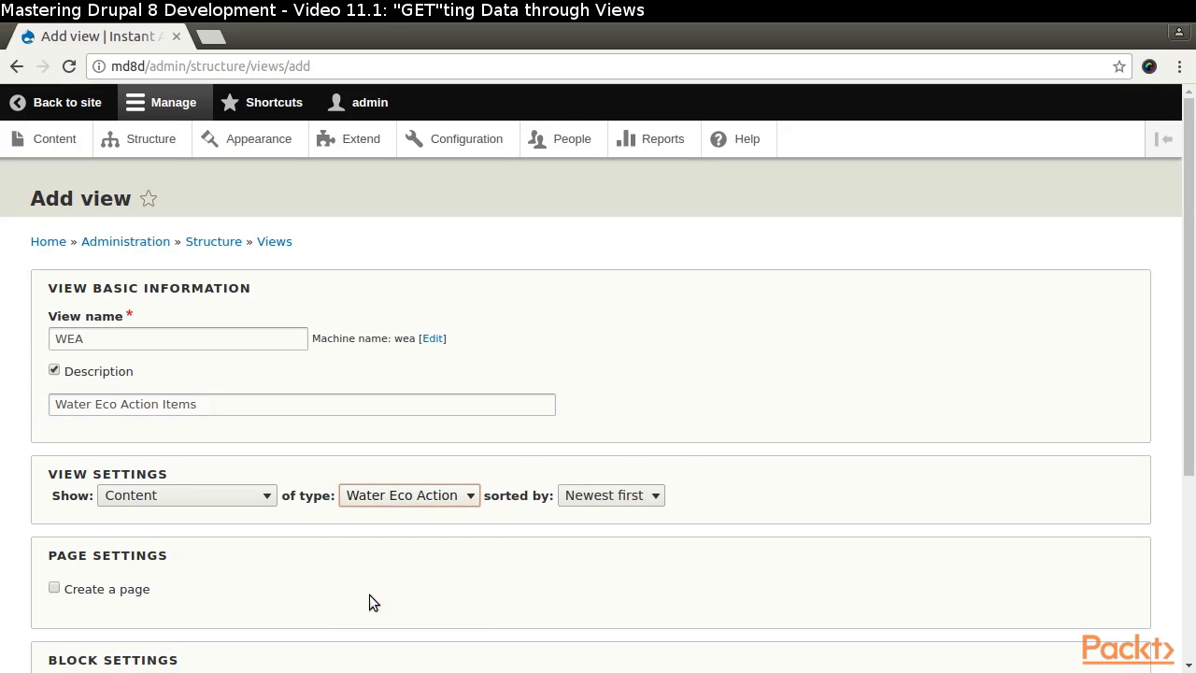
Add a REST export at path views/wea and save the WEA view for editing
{"action": "scroll", "coordinate": [369, 598], "scroll_direction": "down", "scroll_amount": 3}
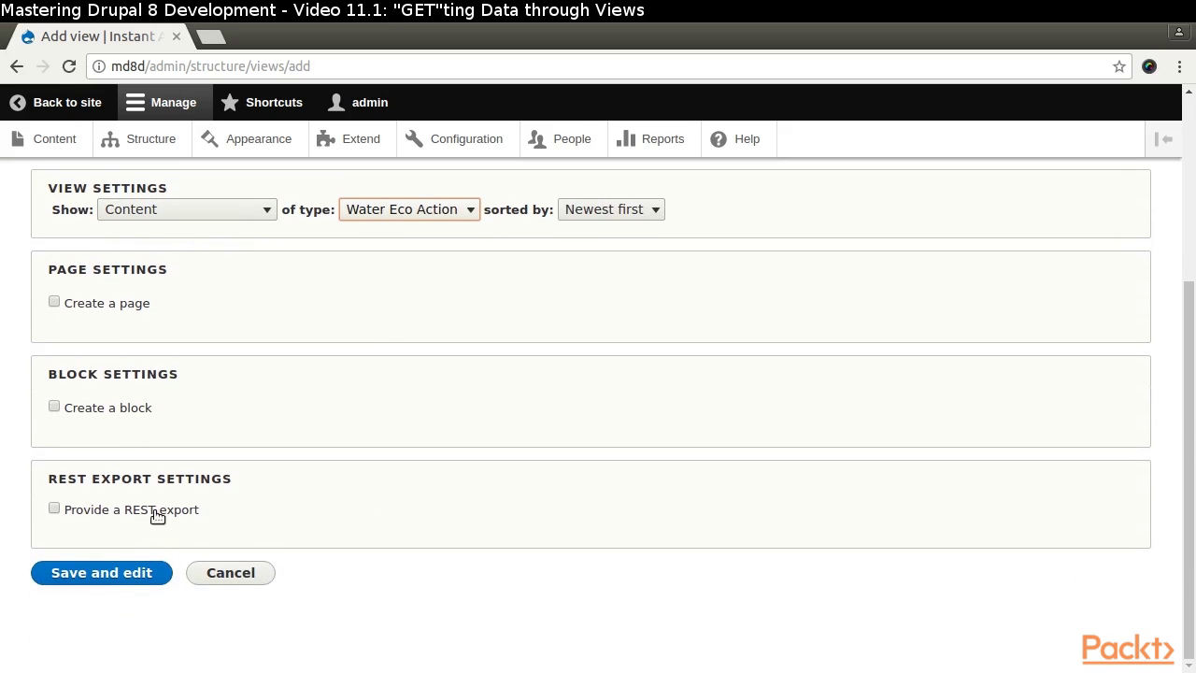
{"action": "left_click", "coordinate": [53, 509]}
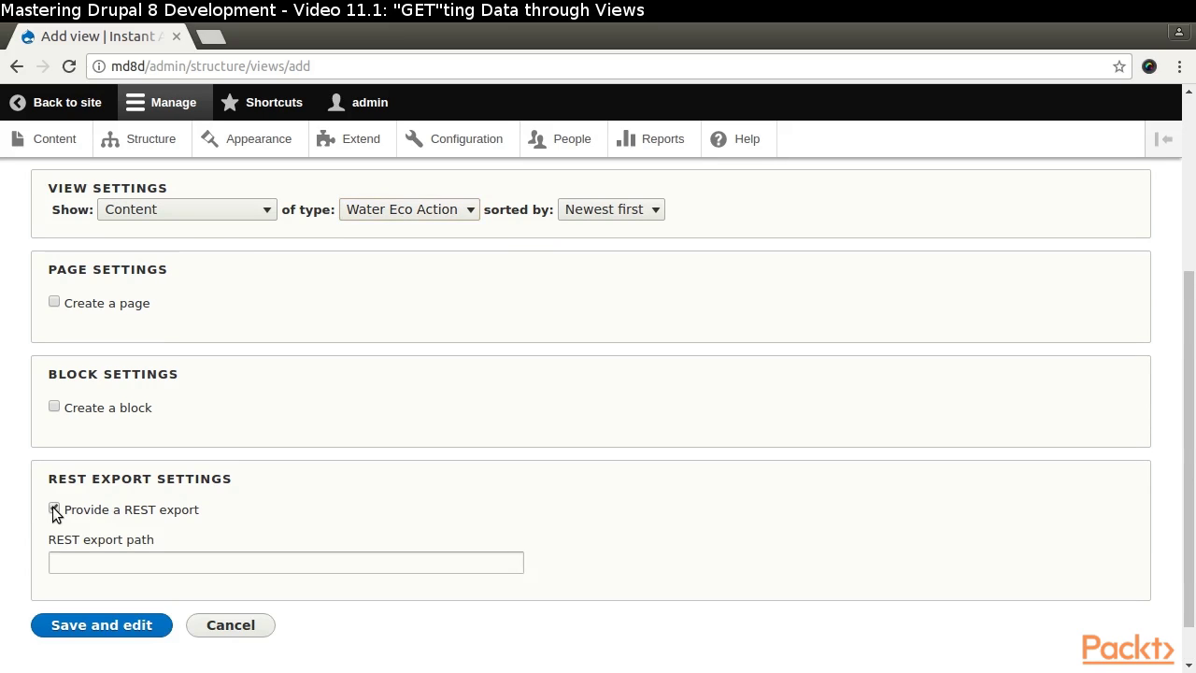
{"action": "left_click", "coordinate": [129, 563]}
{"action": "type", "text": "views/"}
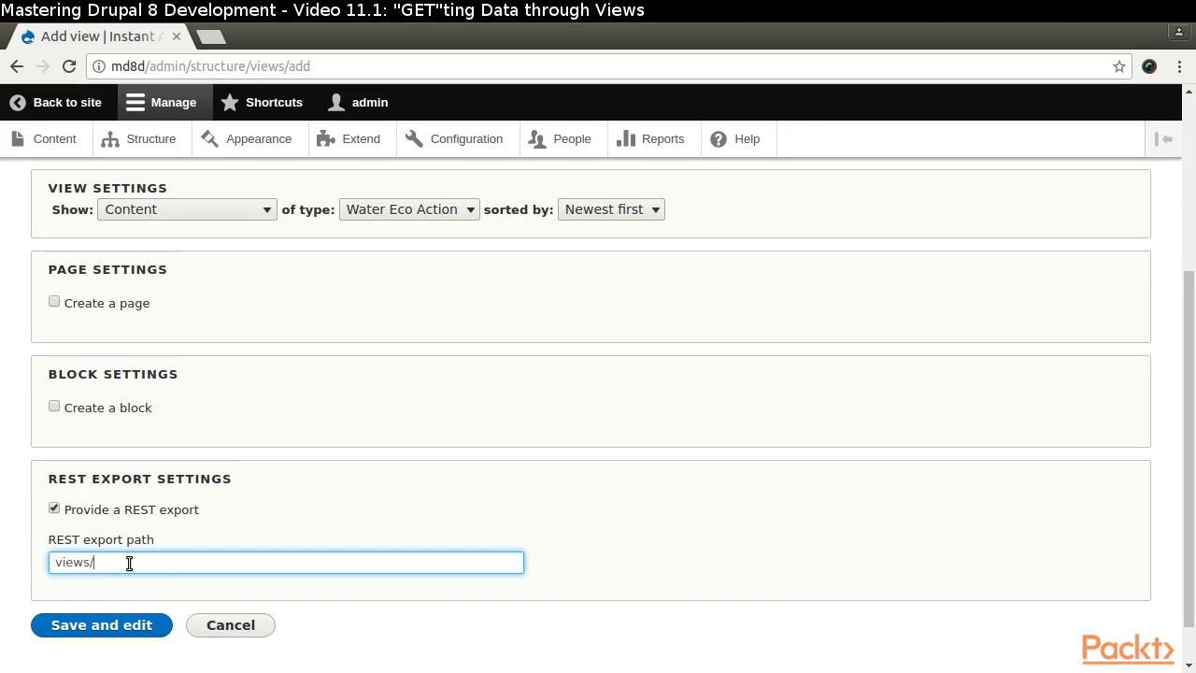
{"action": "type", "text": "wea"}
{"action": "left_click", "coordinate": [103, 626]}
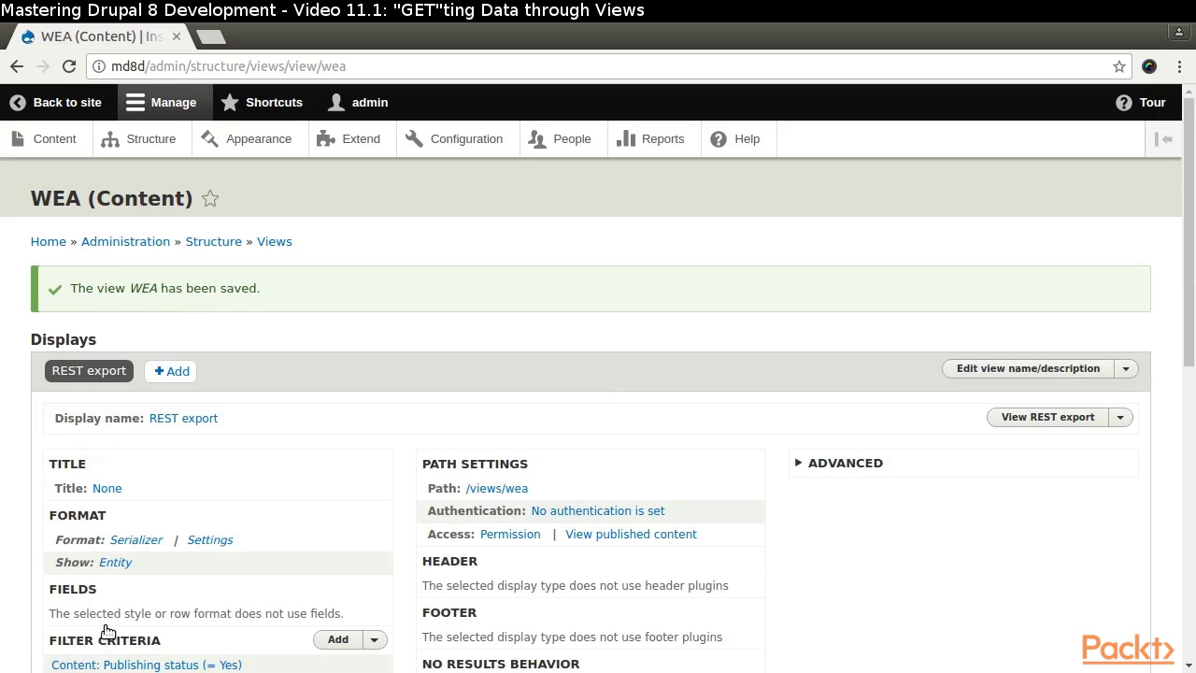
Switch the REST export's row style from Entity to Fields for this display
{"action": "left_click", "coordinate": [113, 563]}
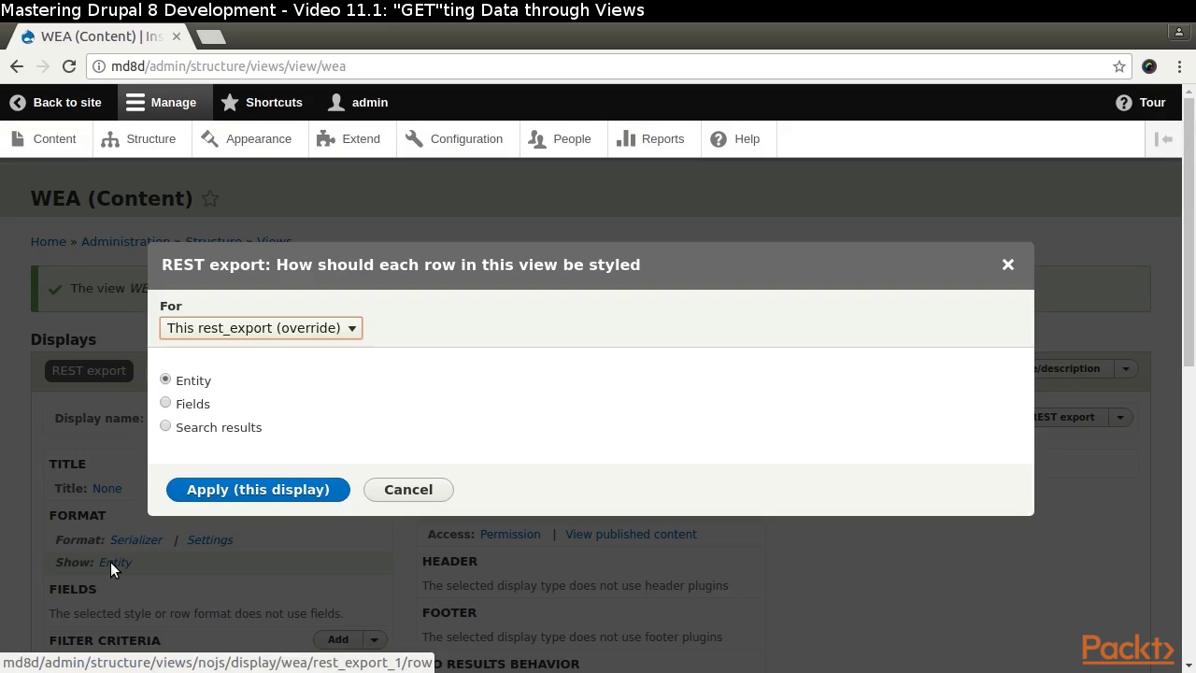
{"action": "left_click", "coordinate": [161, 403]}
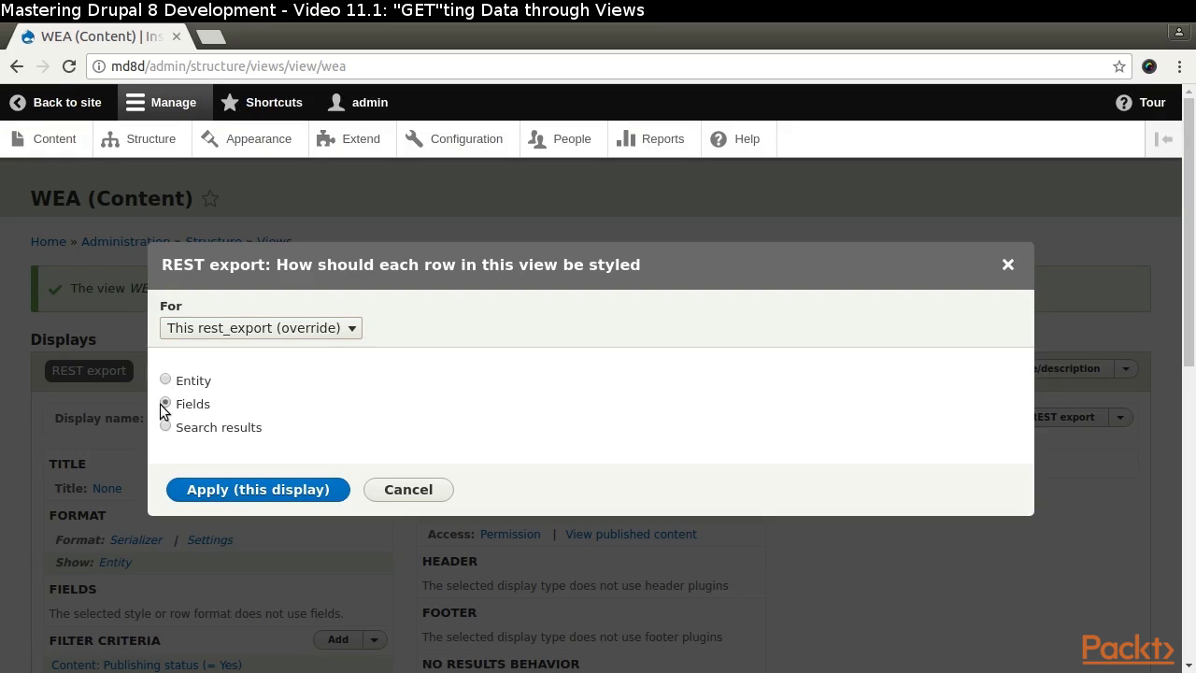
{"action": "left_click", "coordinate": [228, 487]}
Give the title field the output alias wea_title
{"action": "left_click", "coordinate": [290, 391]}
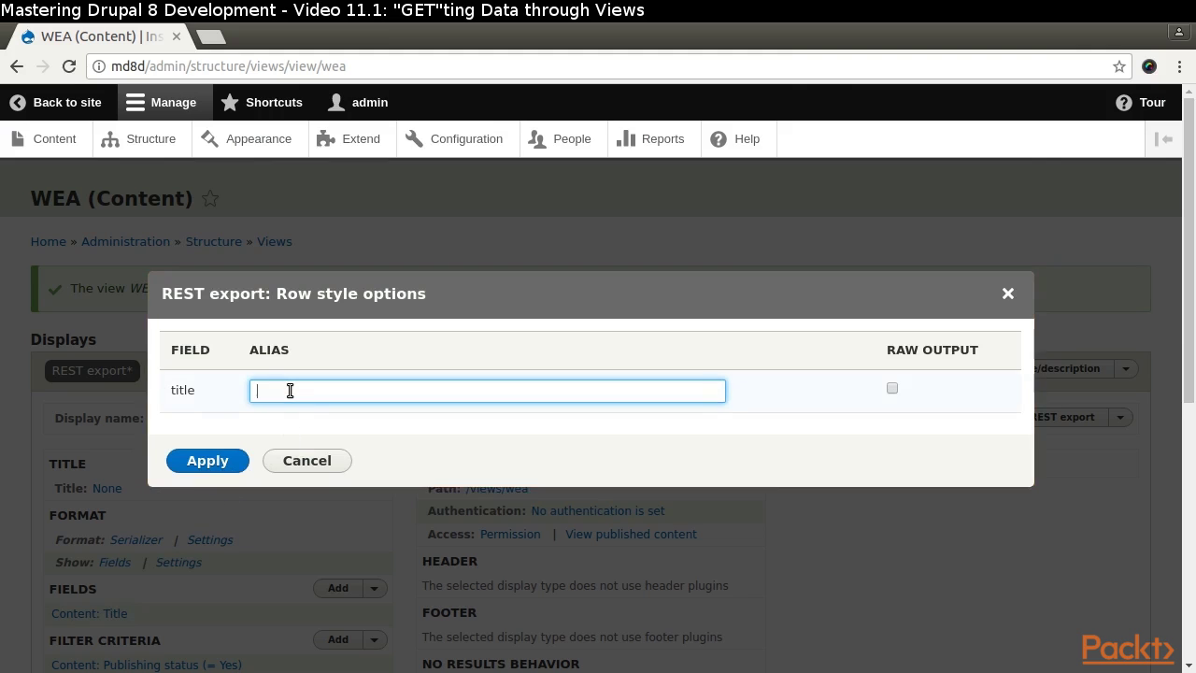
{"action": "type", "text": "wea_title"}
{"action": "left_click", "coordinate": [223, 458]}
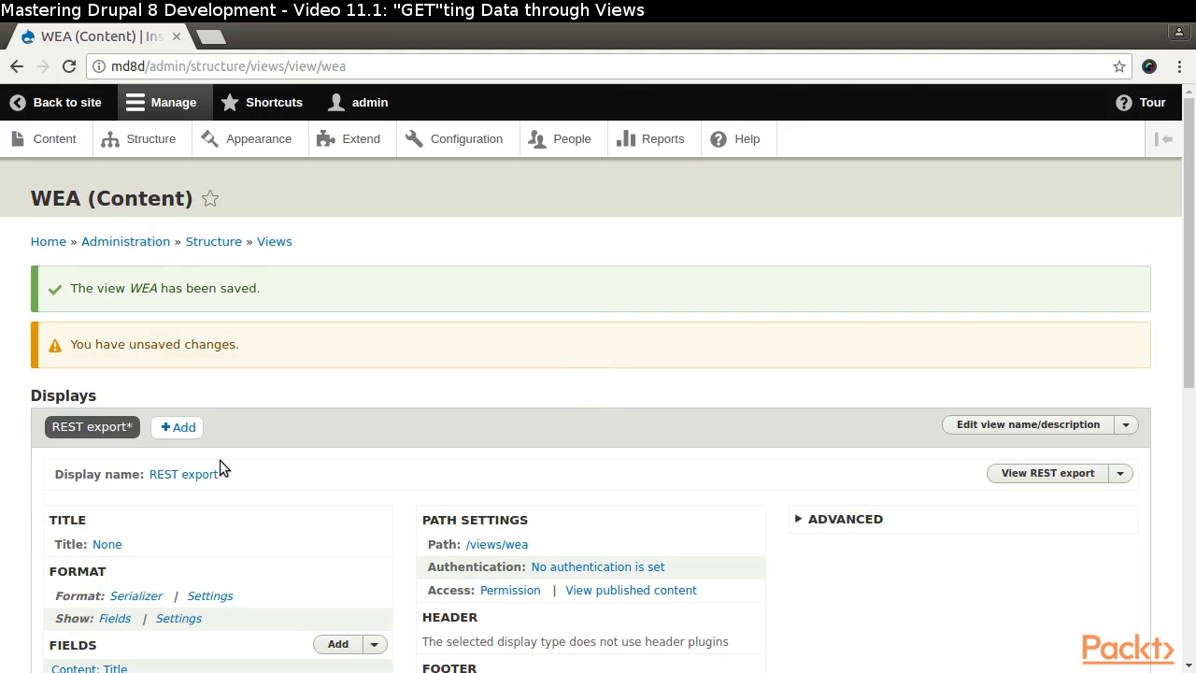
{"action": "scroll", "coordinate": [221, 467], "scroll_direction": "down", "scroll_amount": 1}
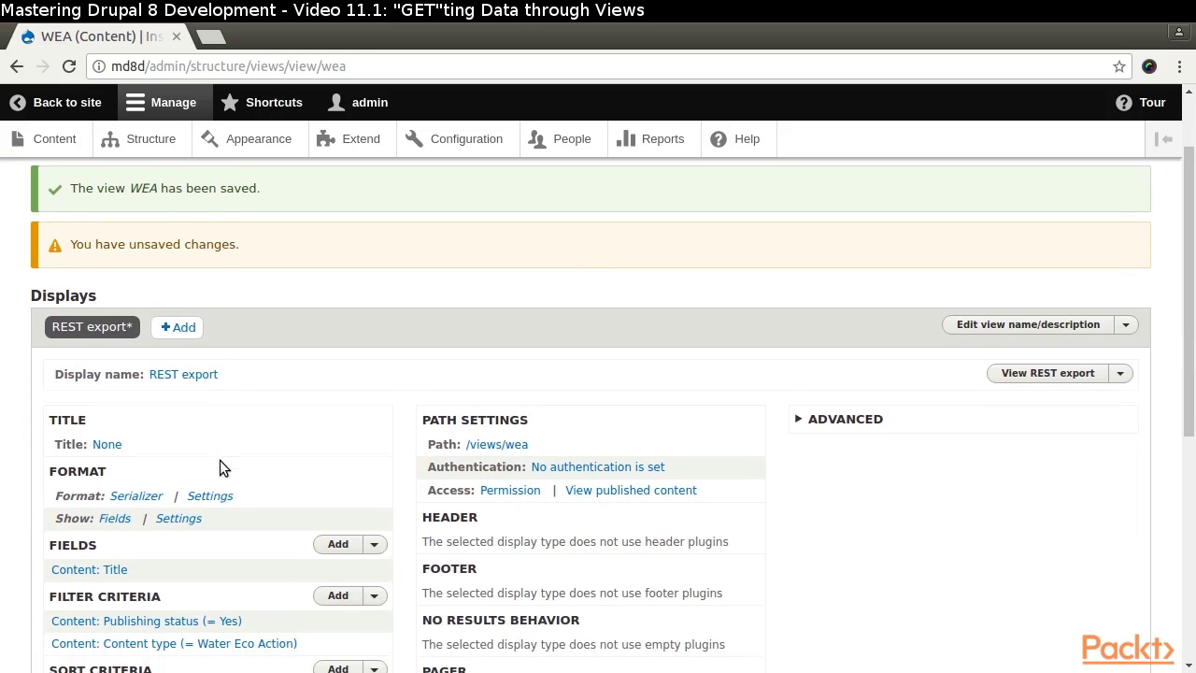
{"action": "scroll", "coordinate": [221, 462], "scroll_direction": "down", "scroll_amount": 5}
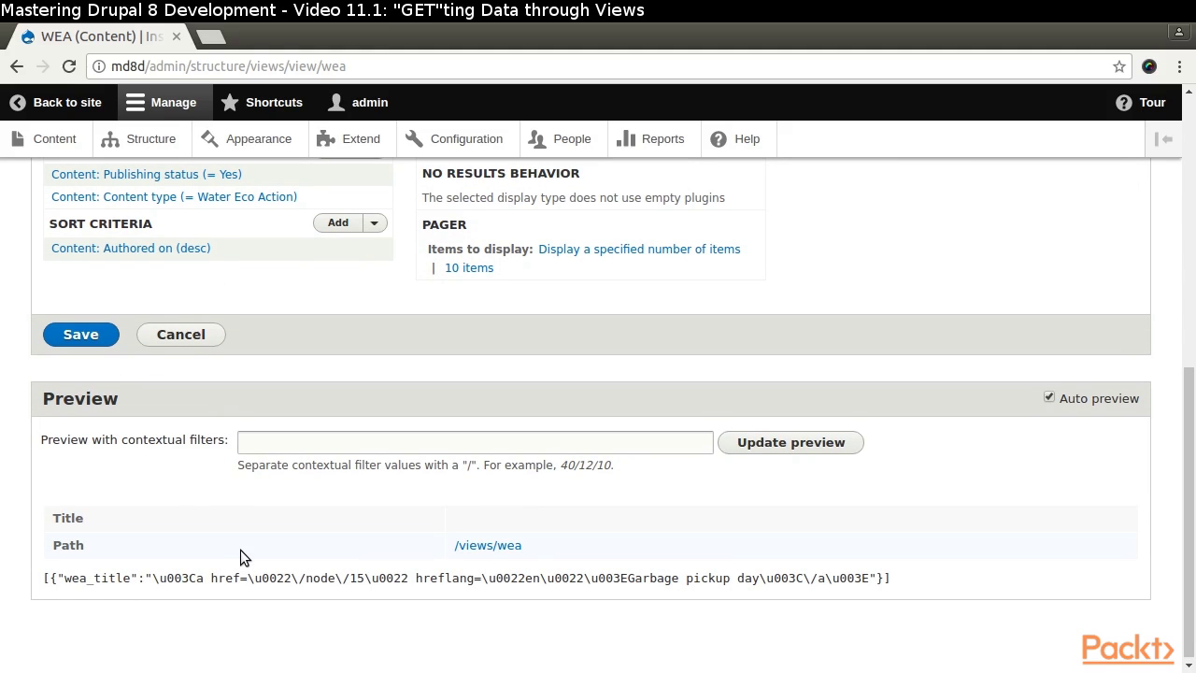
{"action": "scroll", "coordinate": [241, 557], "scroll_direction": "up", "scroll_amount": 3}
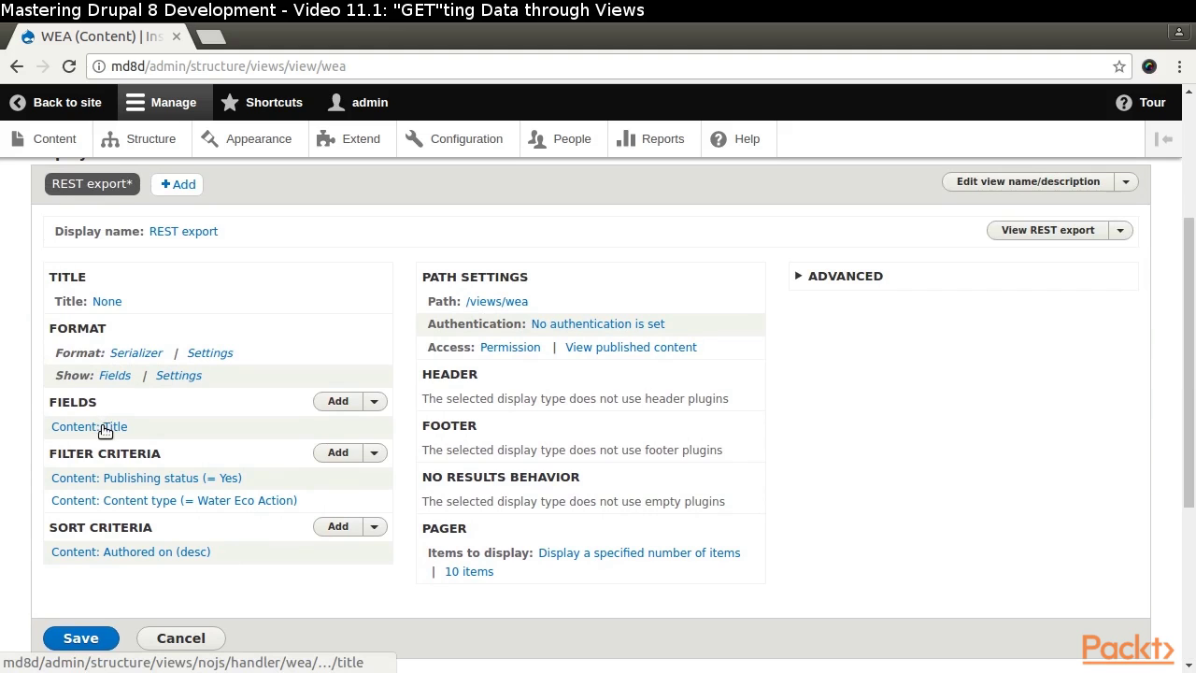
Uncheck 'Link to the Content' on the Content: Title field
{"action": "left_click", "coordinate": [104, 427]}
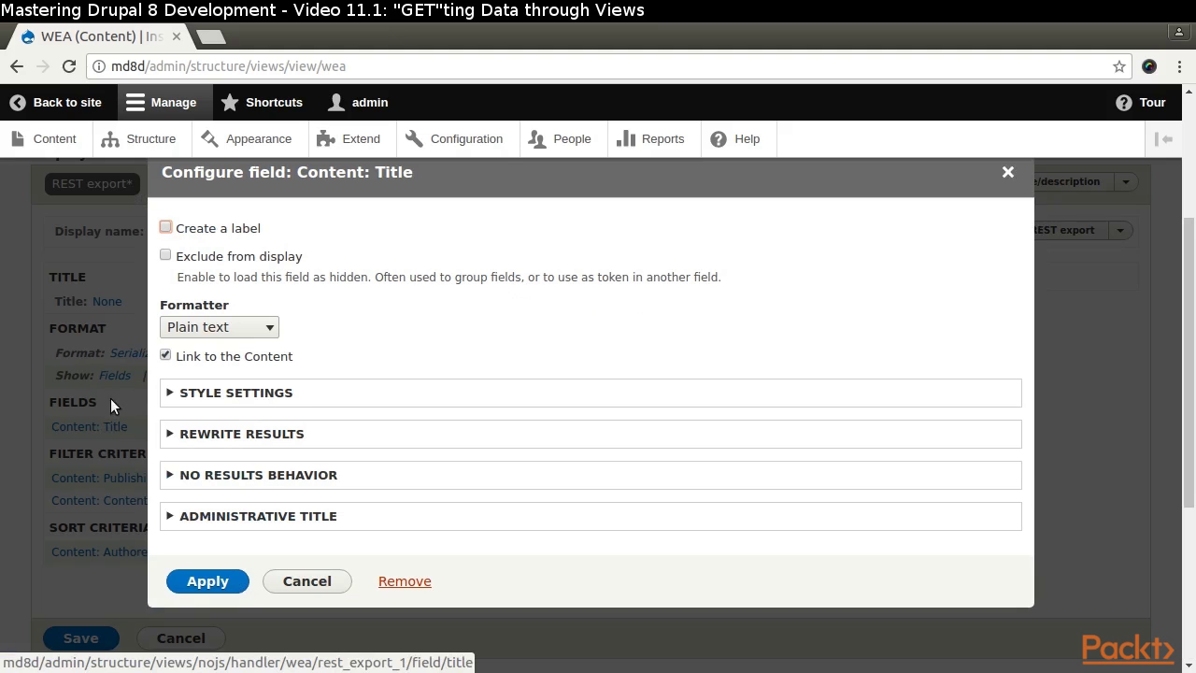
{"action": "left_click", "coordinate": [167, 357]}
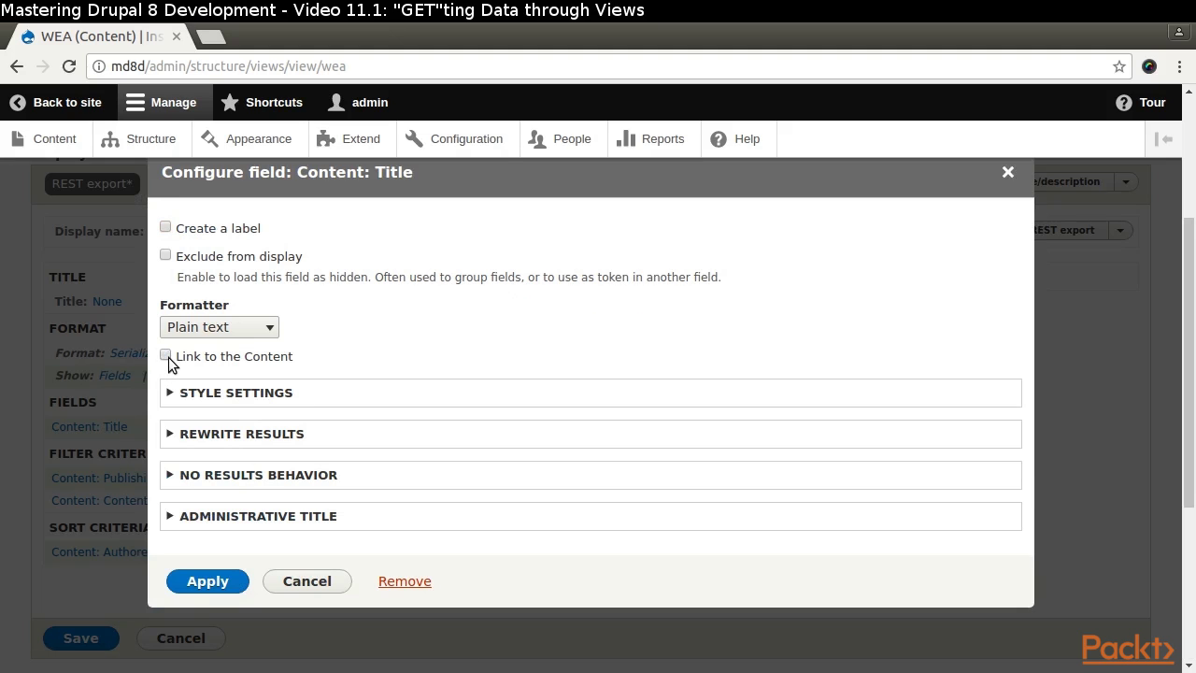
{"action": "left_click", "coordinate": [207, 581]}
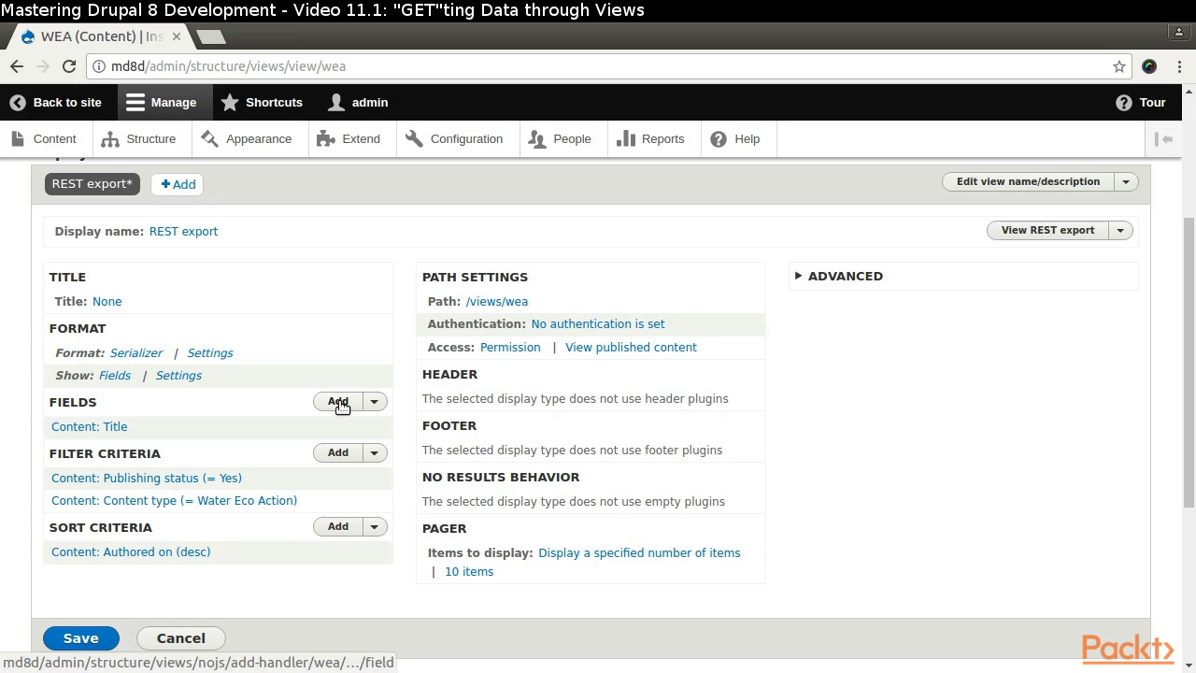
Add the Content: ID field and check the preview JSON now includes nid
{"action": "left_click", "coordinate": [339, 408]}
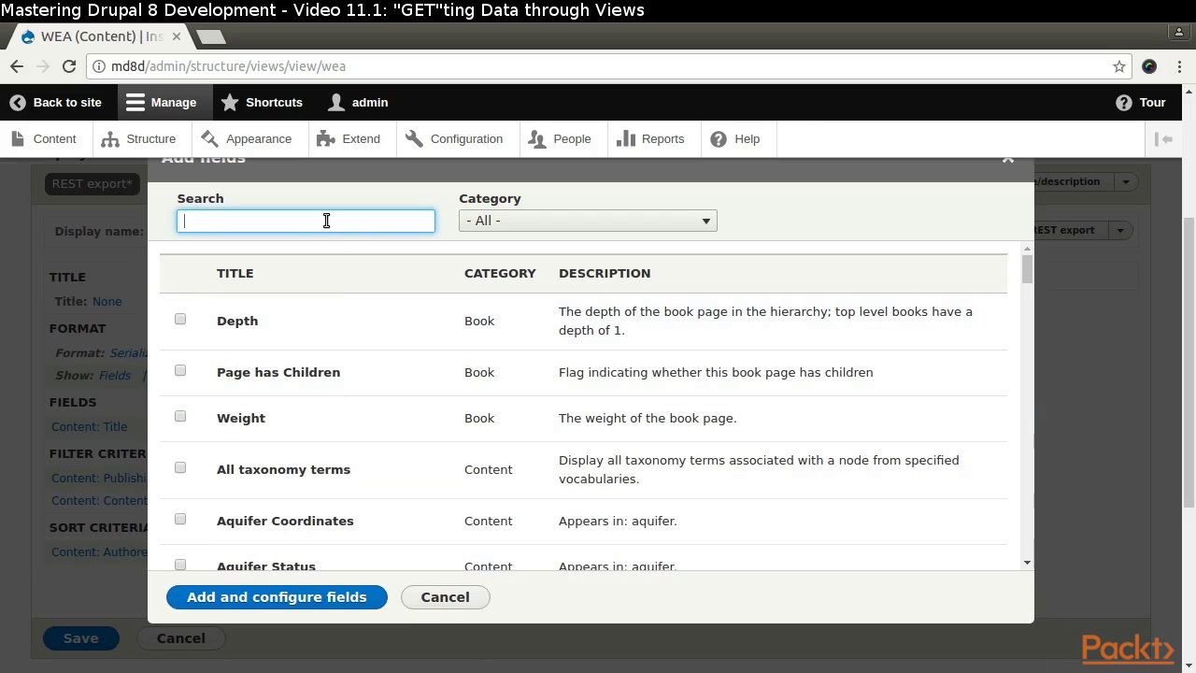
{"action": "type", "text": "ID"}
{"action": "left_click", "coordinate": [180, 371]}
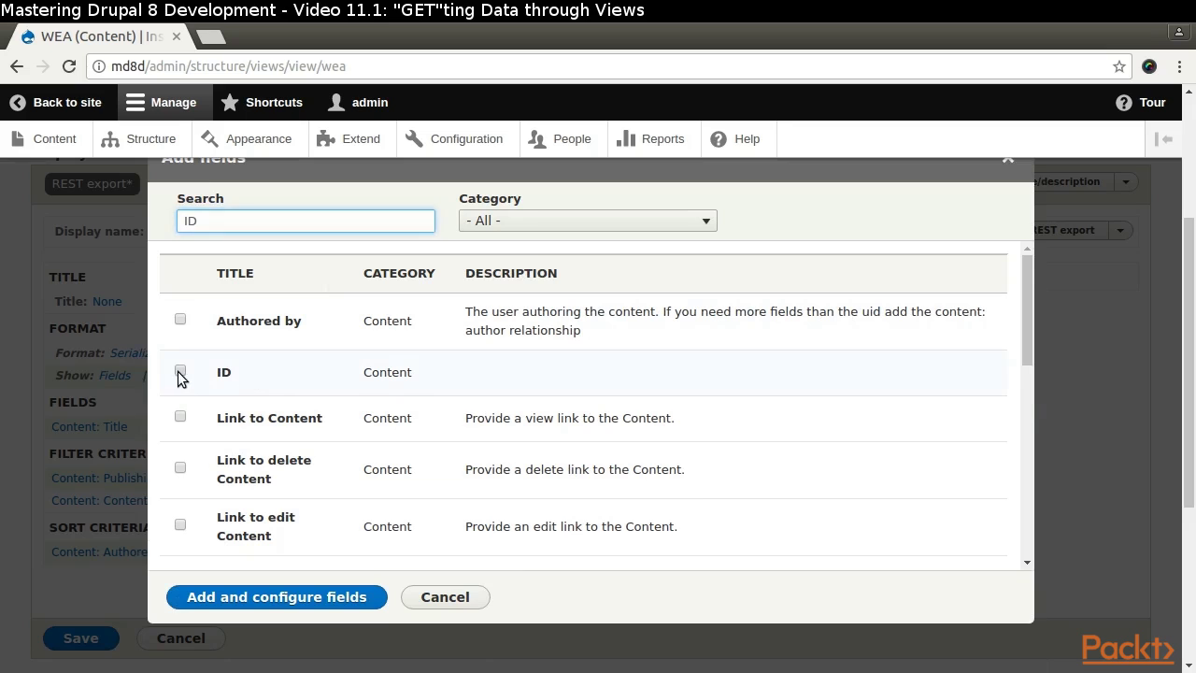
{"action": "left_click", "coordinate": [266, 603]}
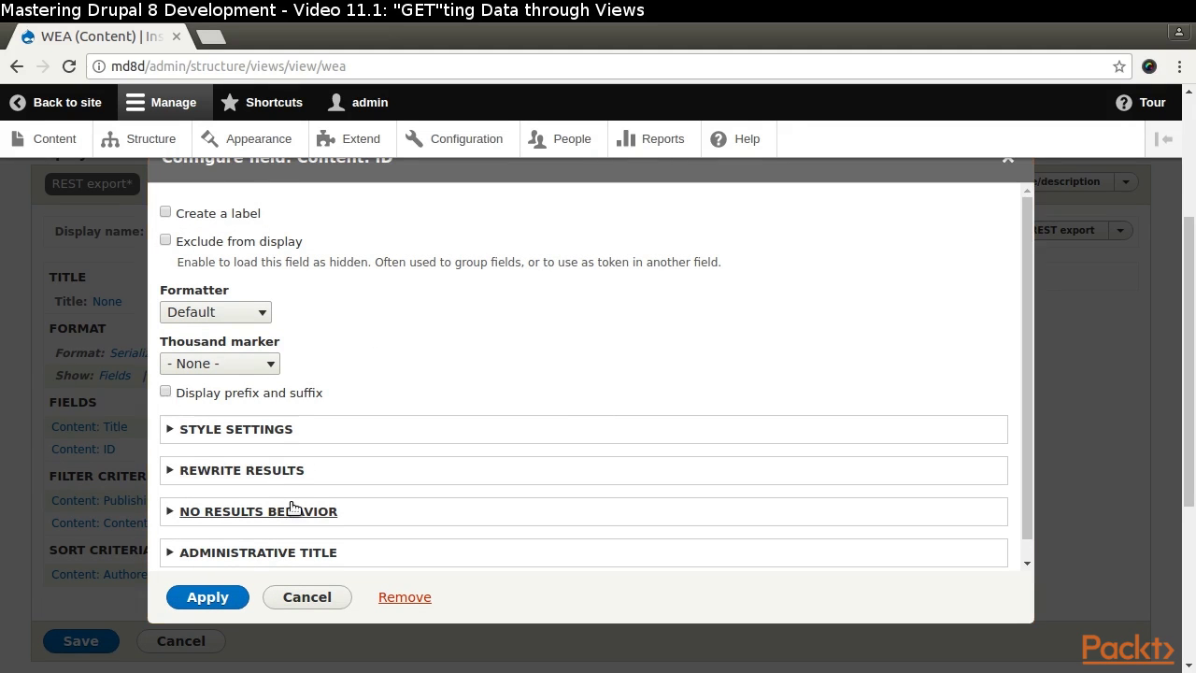
{"action": "left_click", "coordinate": [209, 598]}
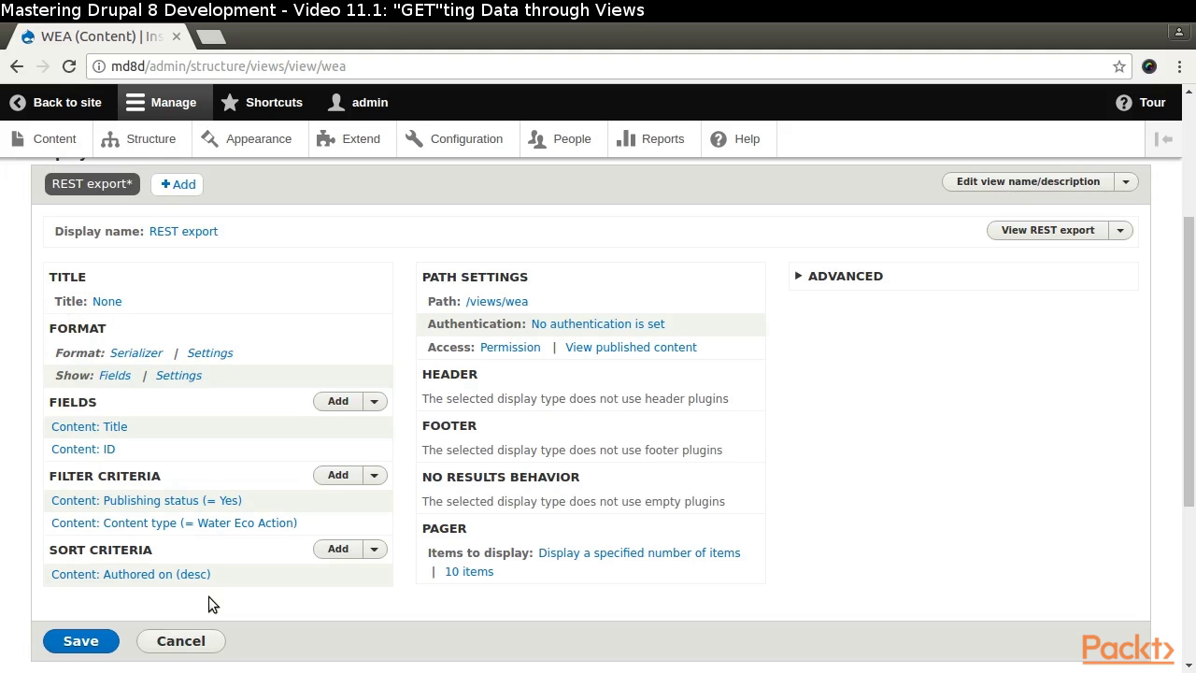
{"action": "scroll", "coordinate": [208, 598], "scroll_direction": "down", "scroll_amount": 5}
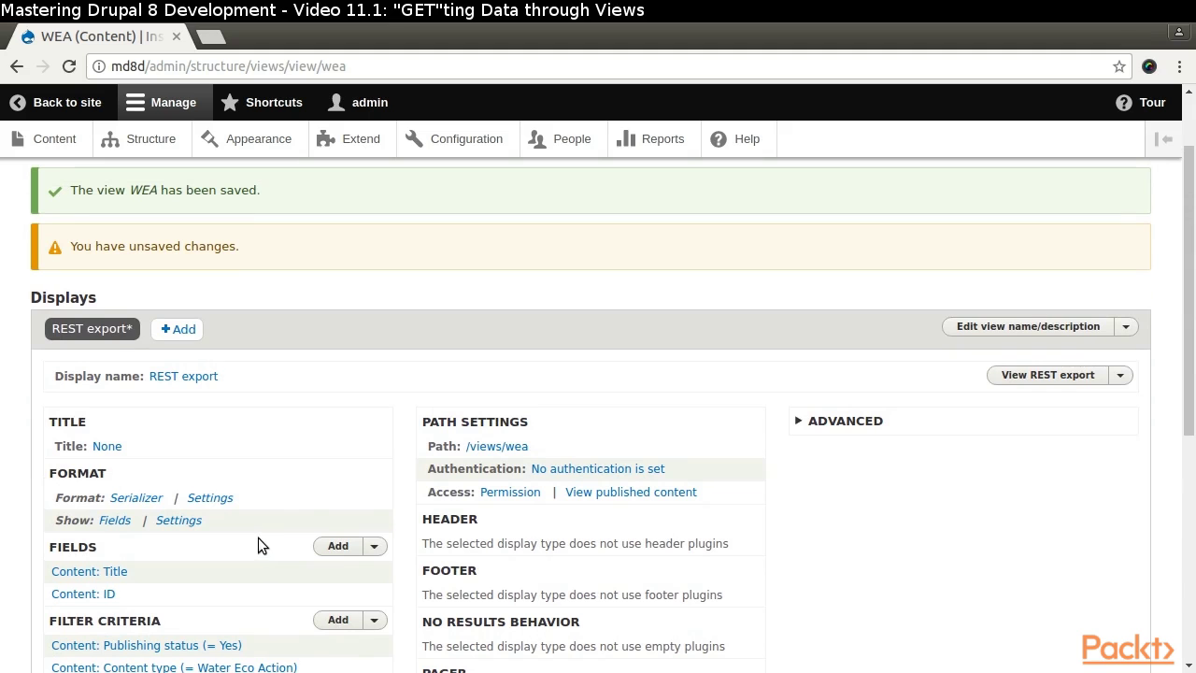
Set the nid field's alias to wea_id in the row field settings
{"action": "left_click", "coordinate": [178, 520]}
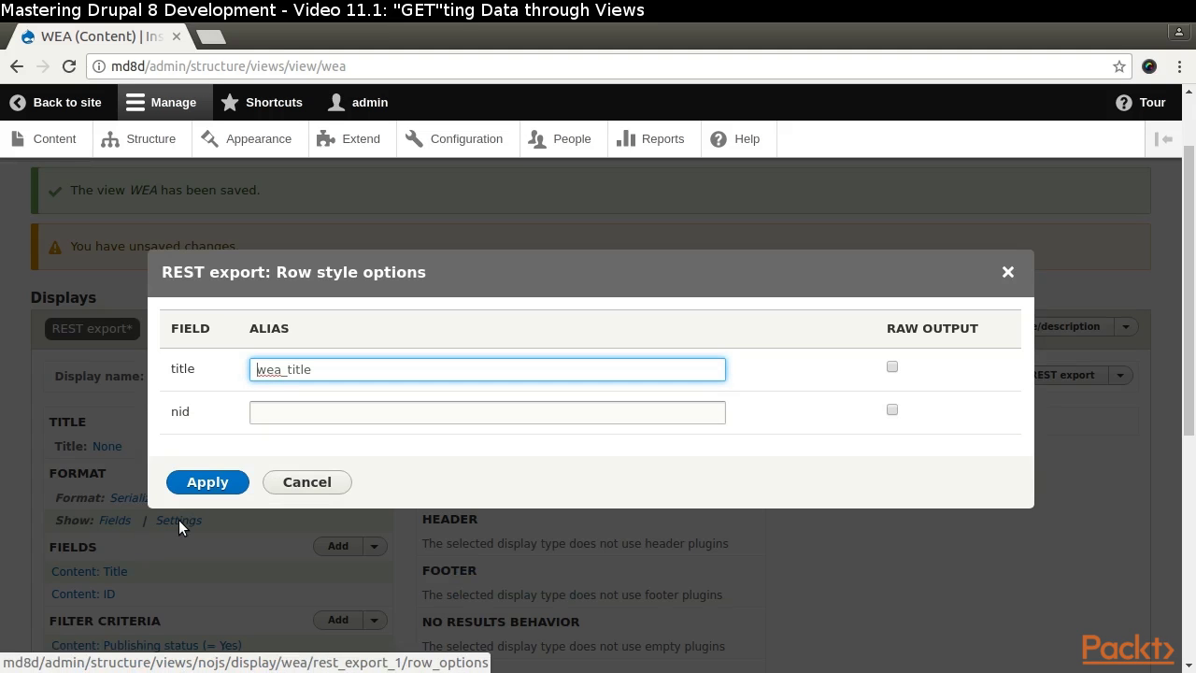
{"action": "left_click", "coordinate": [307, 414]}
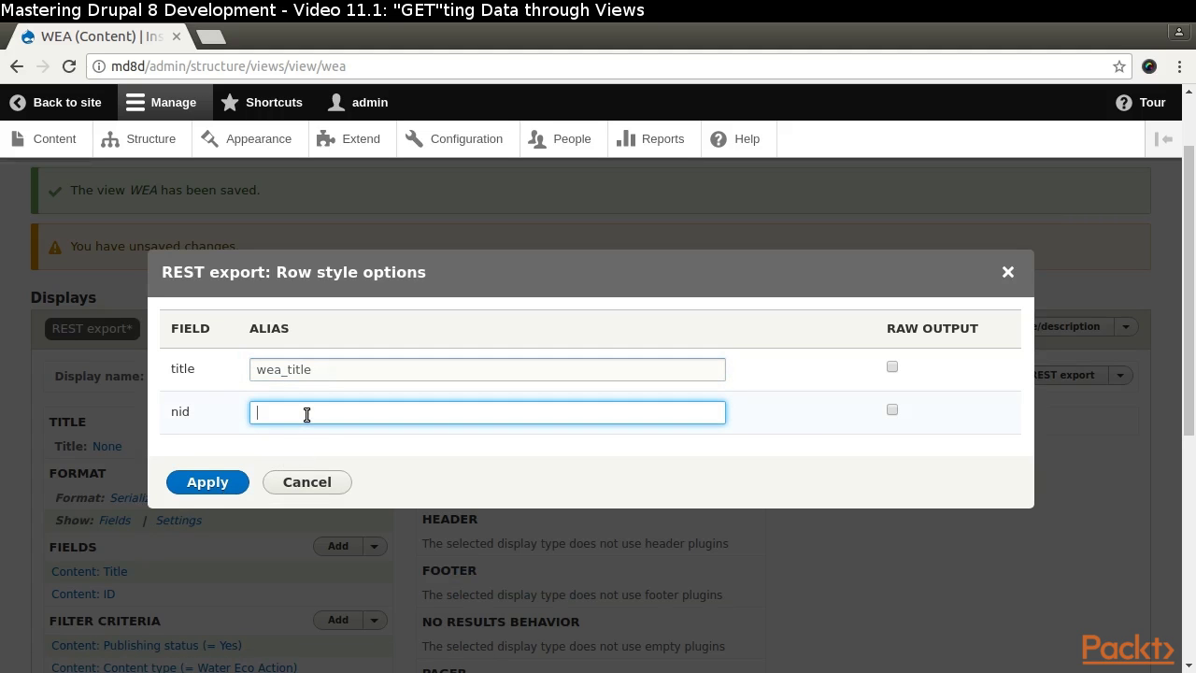
{"action": "type", "text": "wea_id"}
{"action": "left_click", "coordinate": [206, 484]}
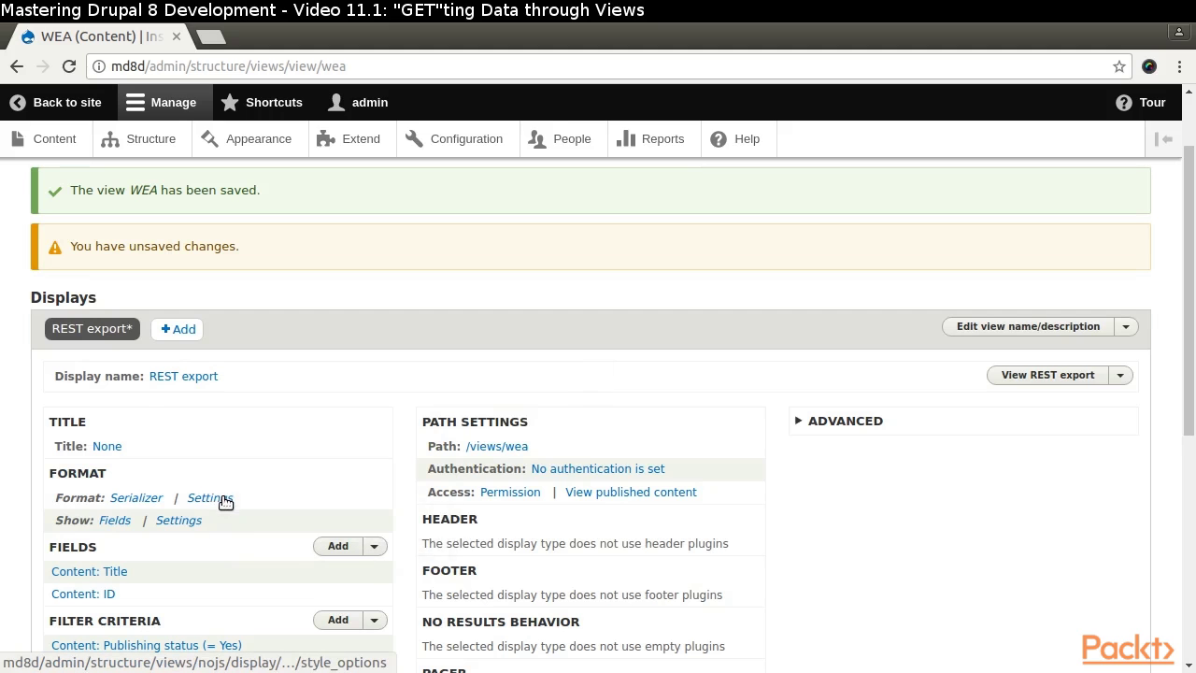
{"action": "left_click", "coordinate": [226, 502]}
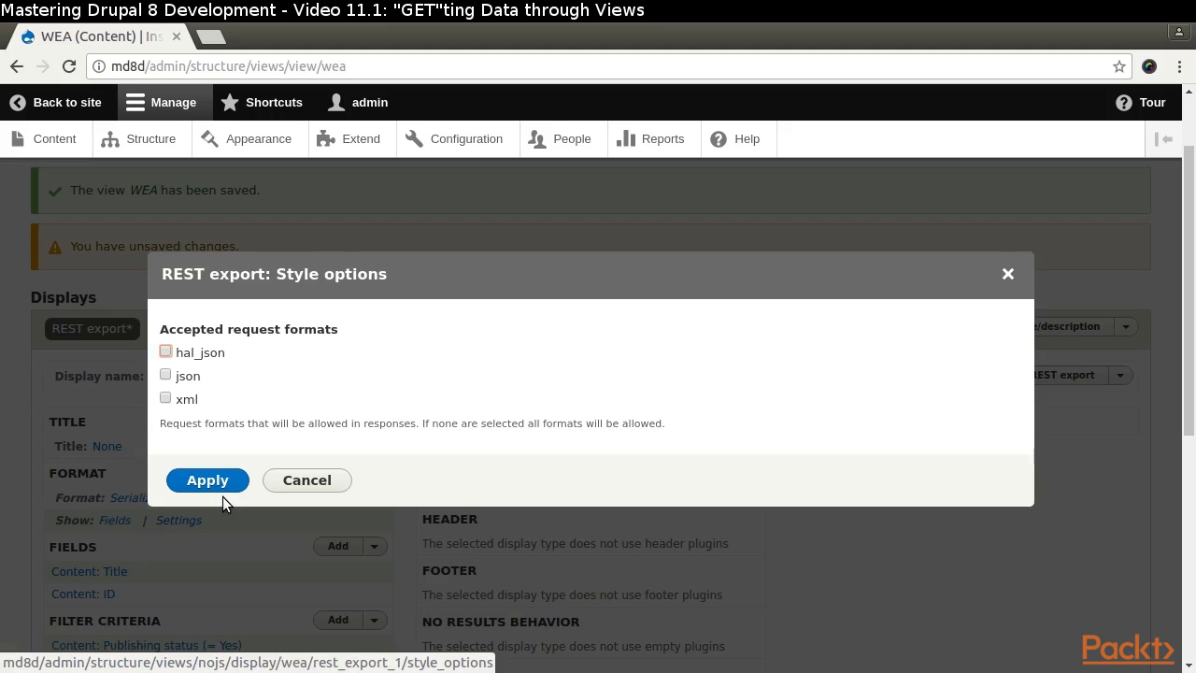
{"action": "left_click", "coordinate": [304, 483]}
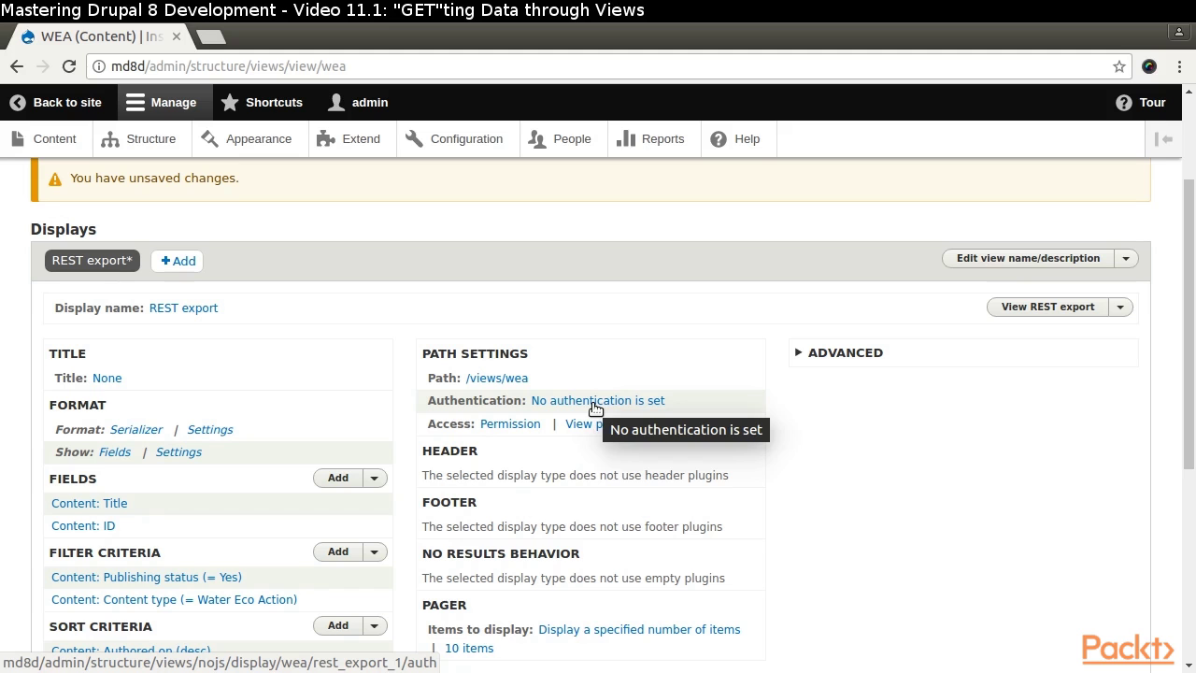
Switch the export's pager to 'Display all items' with offset 0
{"action": "scroll", "coordinate": [774, 409], "scroll_direction": "down", "scroll_amount": 3}
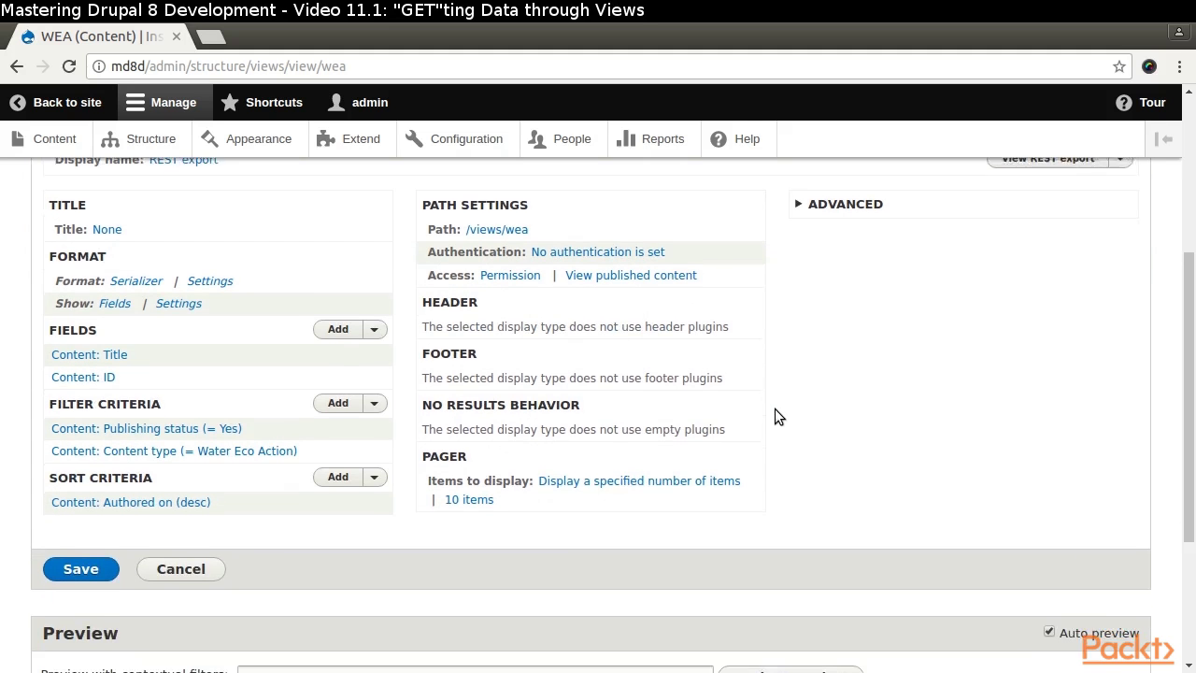
{"action": "left_click", "coordinate": [553, 418]}
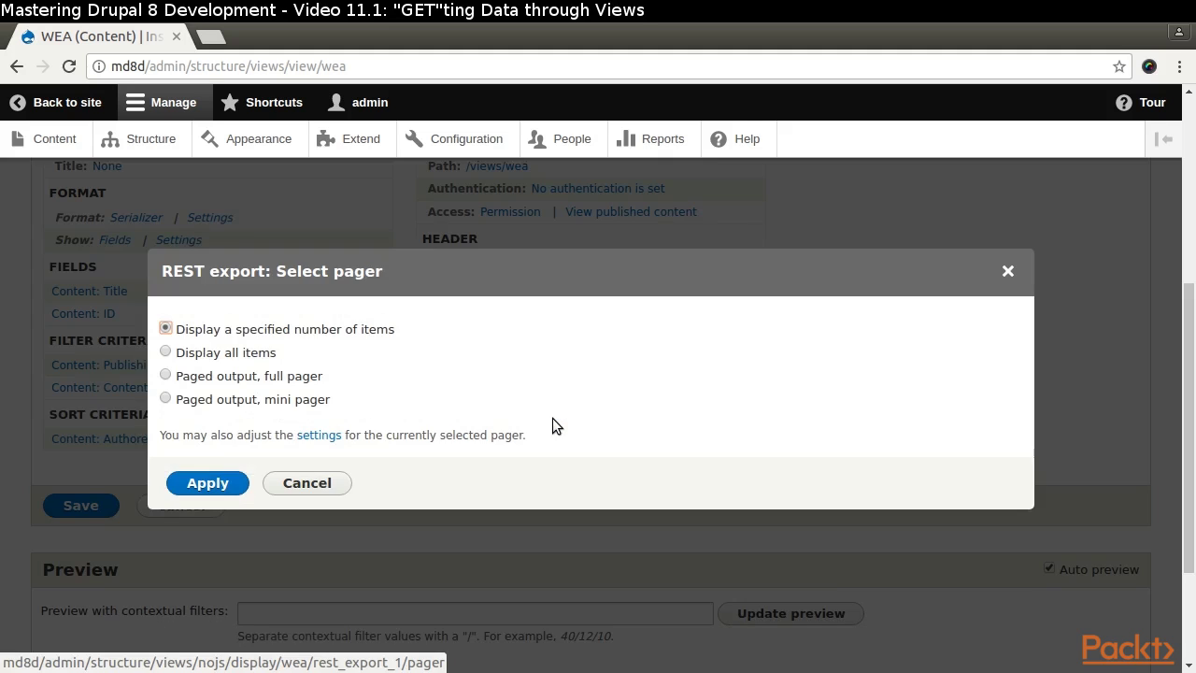
{"action": "left_click", "coordinate": [167, 353]}
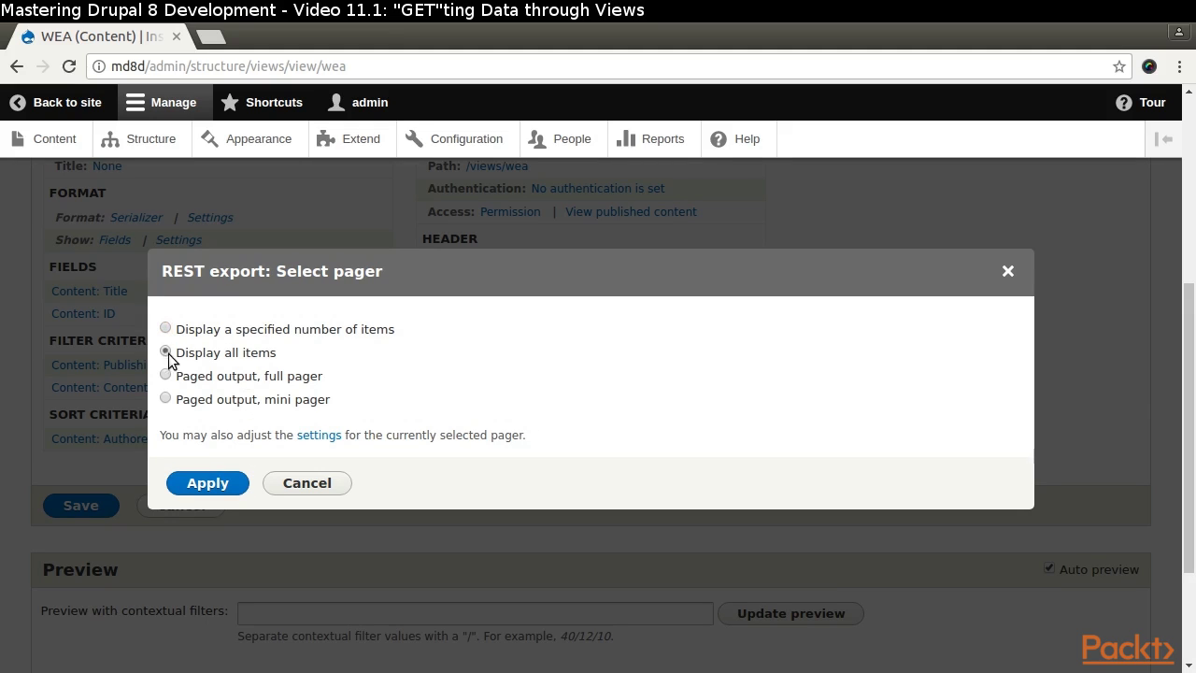
{"action": "left_click", "coordinate": [217, 483]}
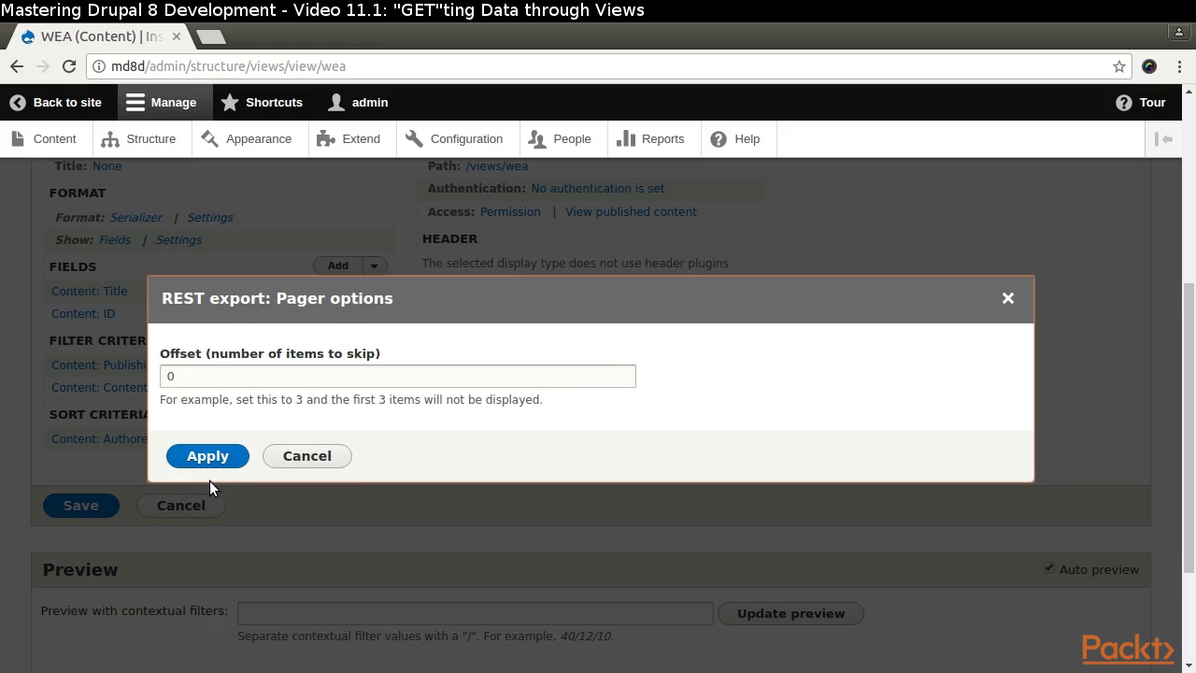
{"action": "left_click", "coordinate": [219, 459]}
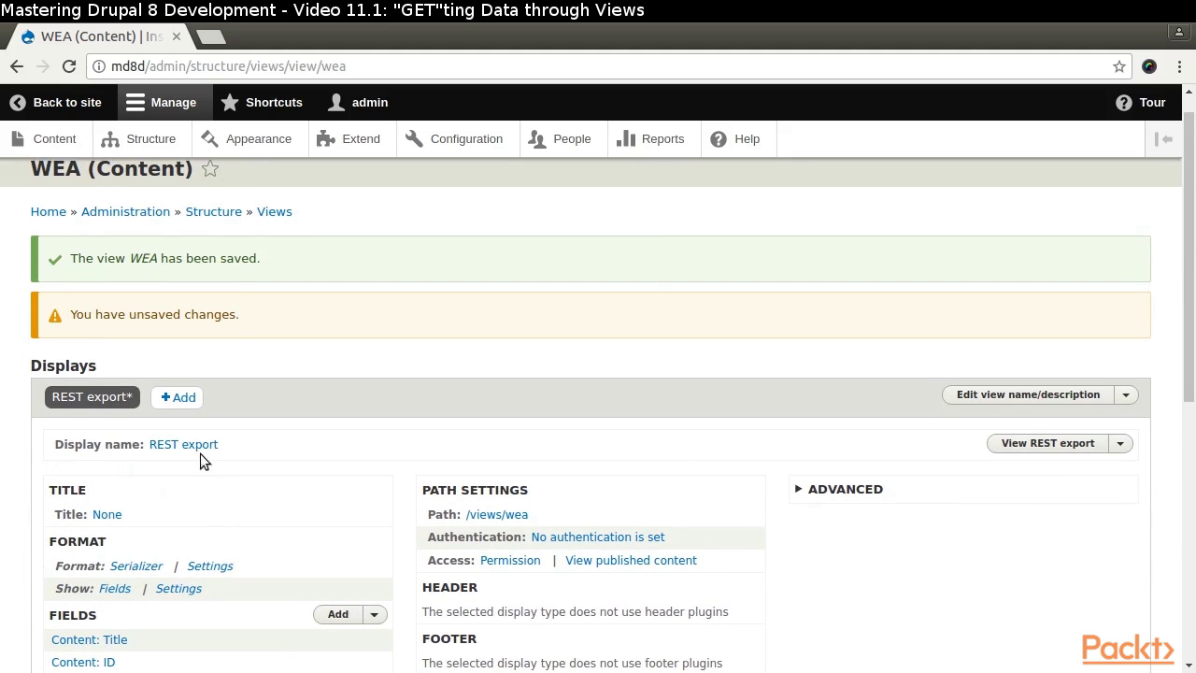
Rename the export display to 'All WEA REST export'
{"action": "left_click", "coordinate": [169, 443]}
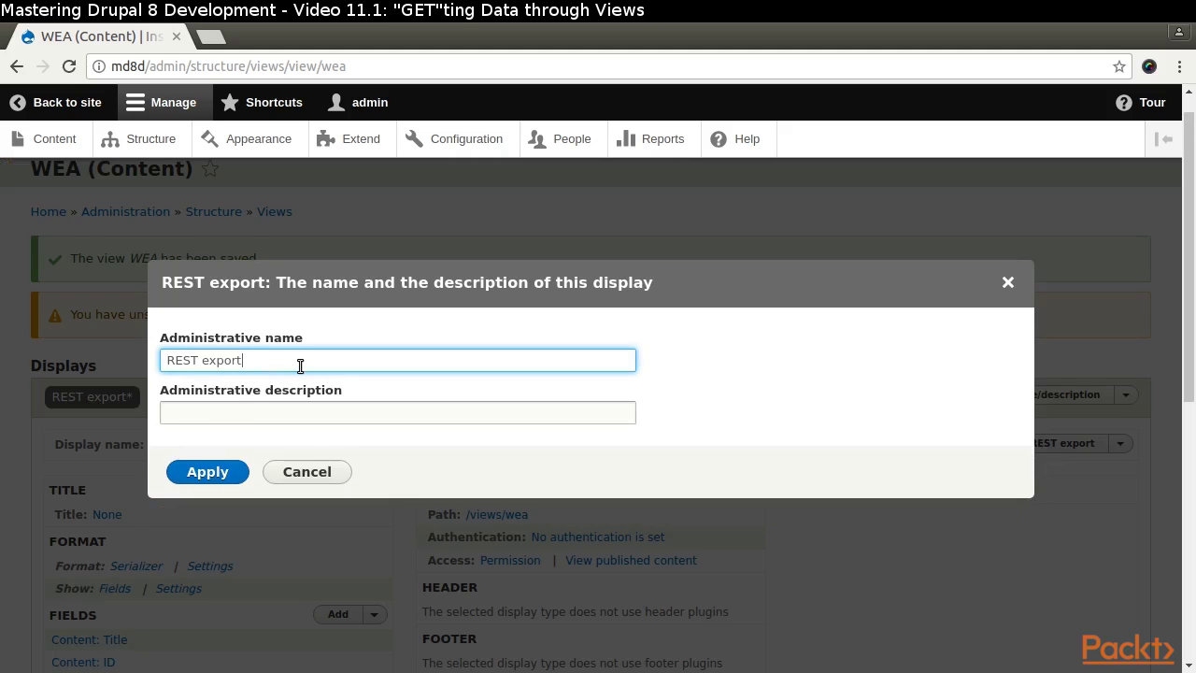
{"action": "type", "text": "All WEA"}
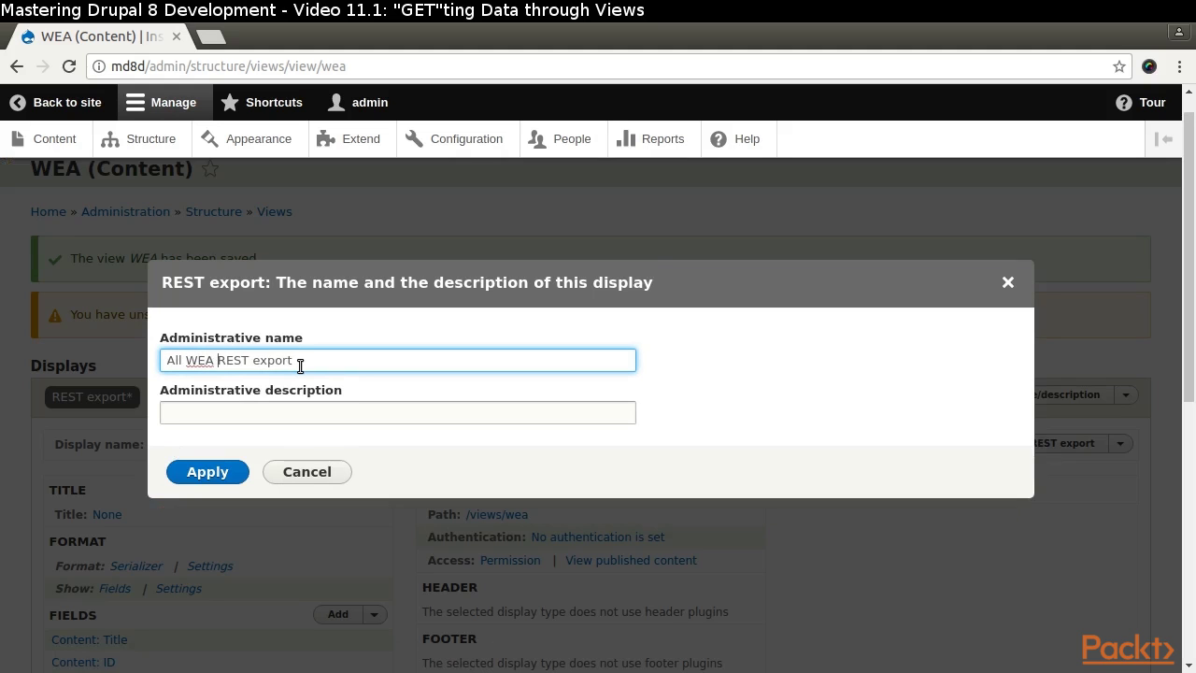
{"action": "left_click", "coordinate": [206, 473]}
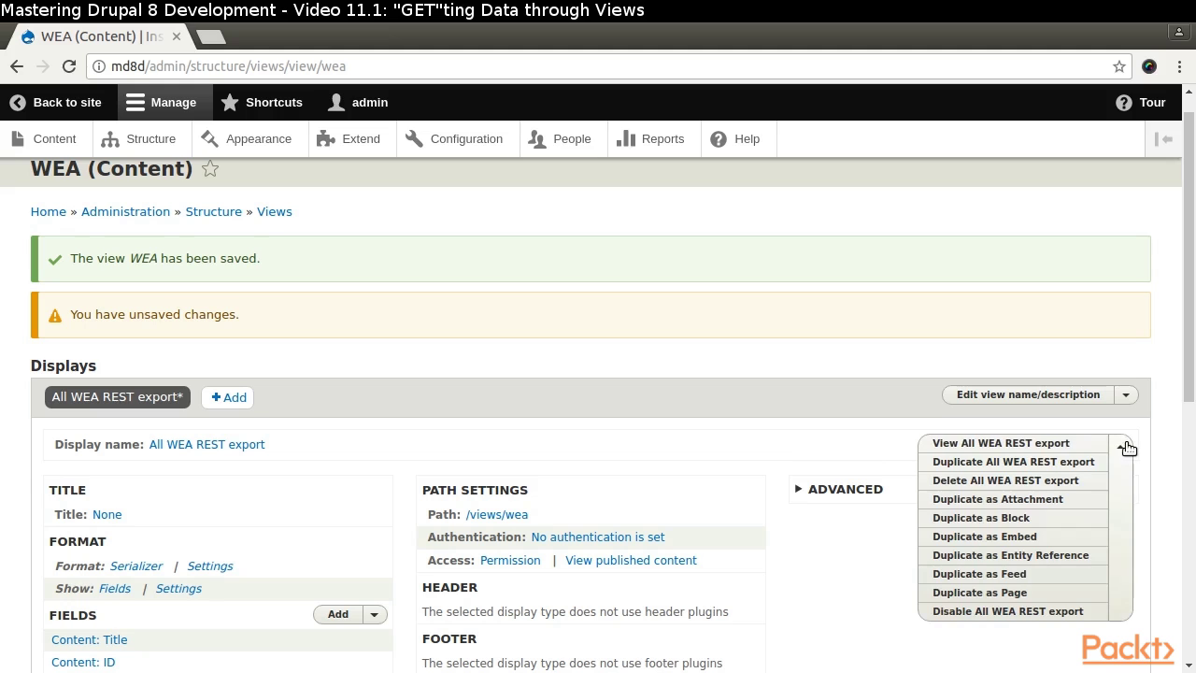
Duplicate the display and rename the copy 'Single WEA REST export'
{"action": "left_click", "coordinate": [1054, 463]}
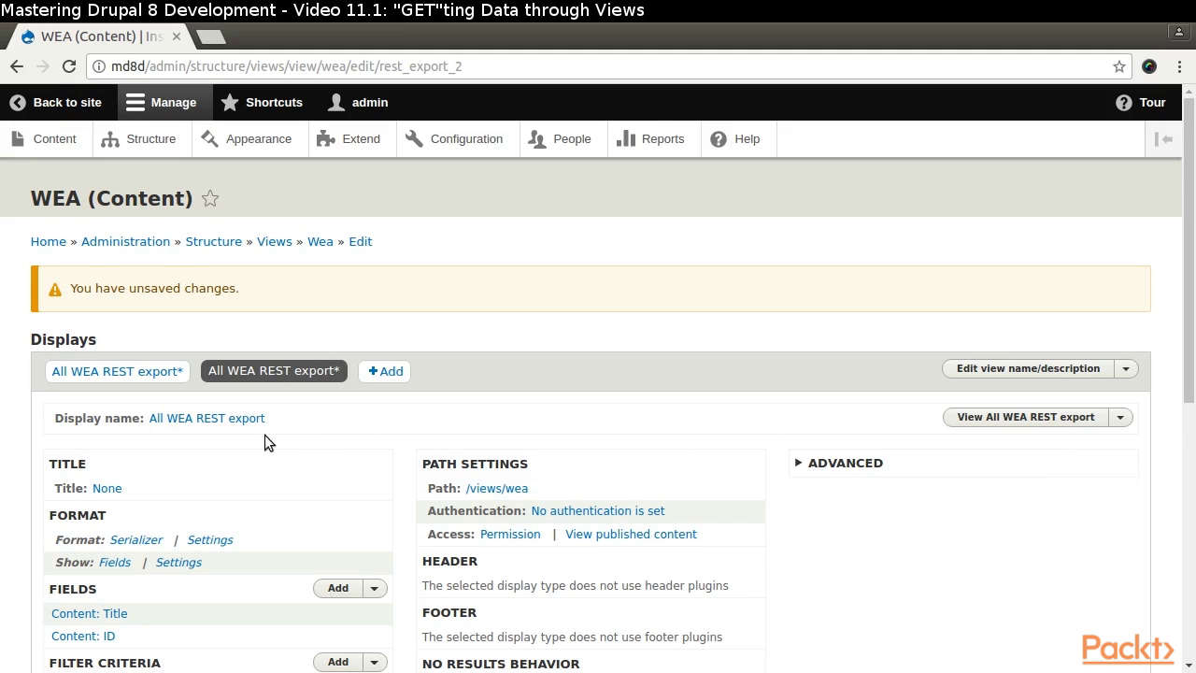
{"action": "left_click", "coordinate": [238, 419]}
{"action": "left_click", "coordinate": [183, 361]}
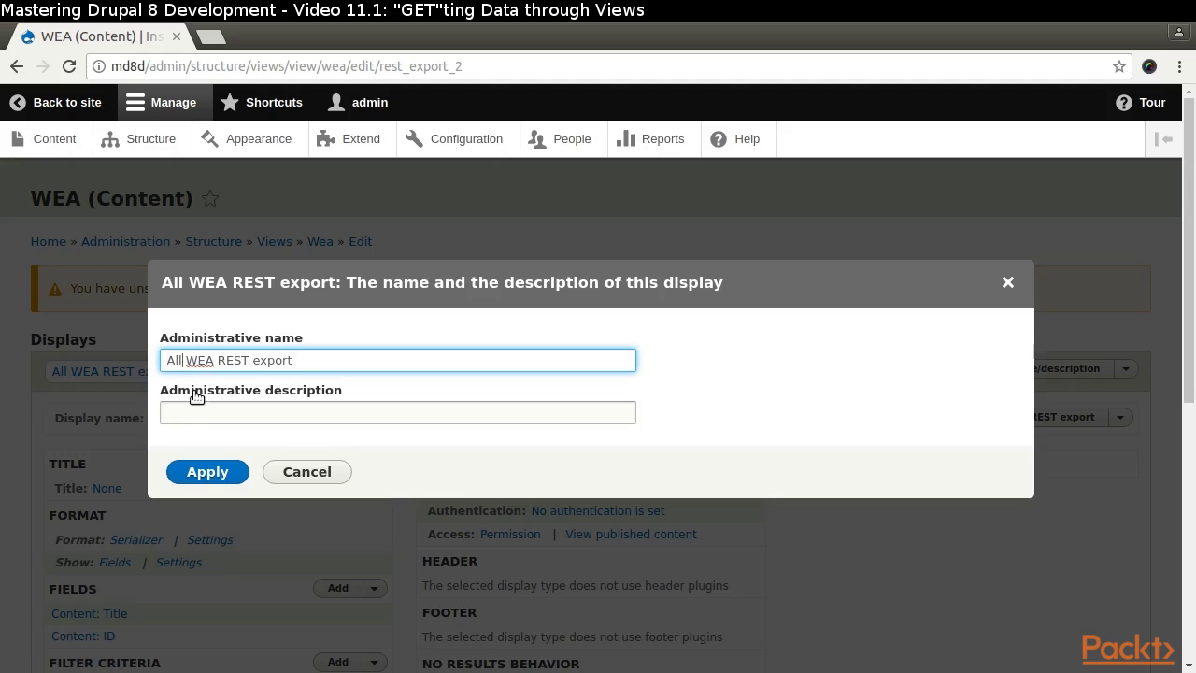
{"action": "key", "text": "BackSpace"}
{"action": "key", "text": "BackSpace"}
{"action": "key", "text": "BackSpace"}
{"action": "type", "text": "Single"}
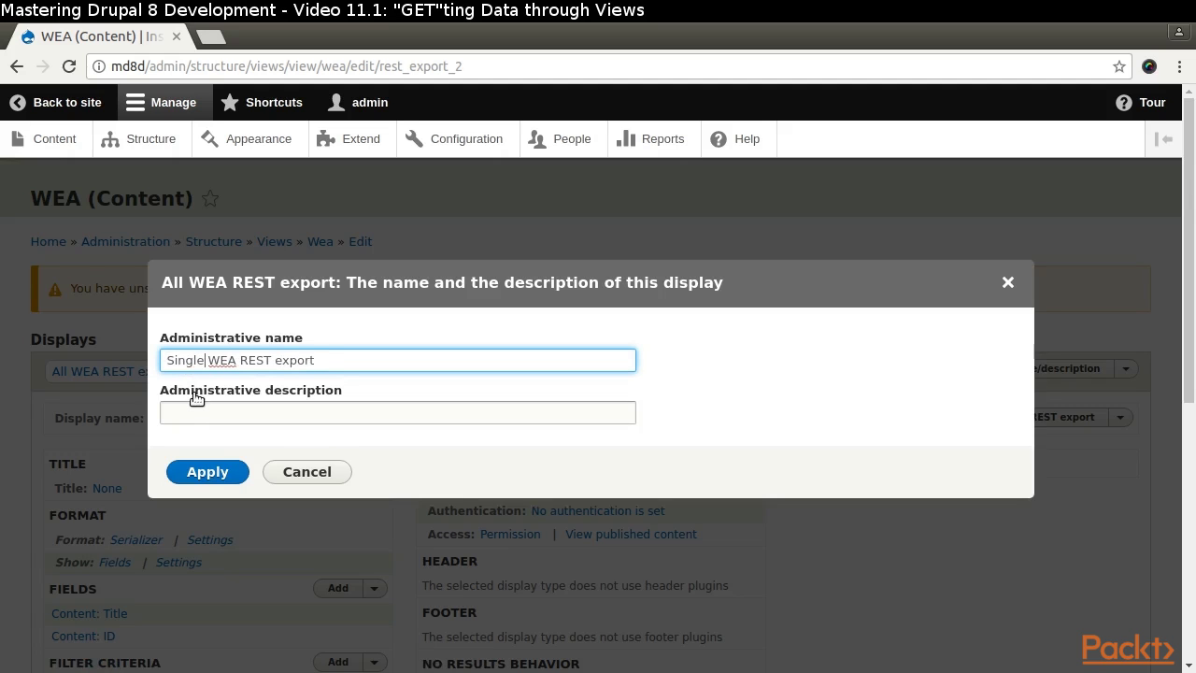
{"action": "left_click", "coordinate": [203, 472]}
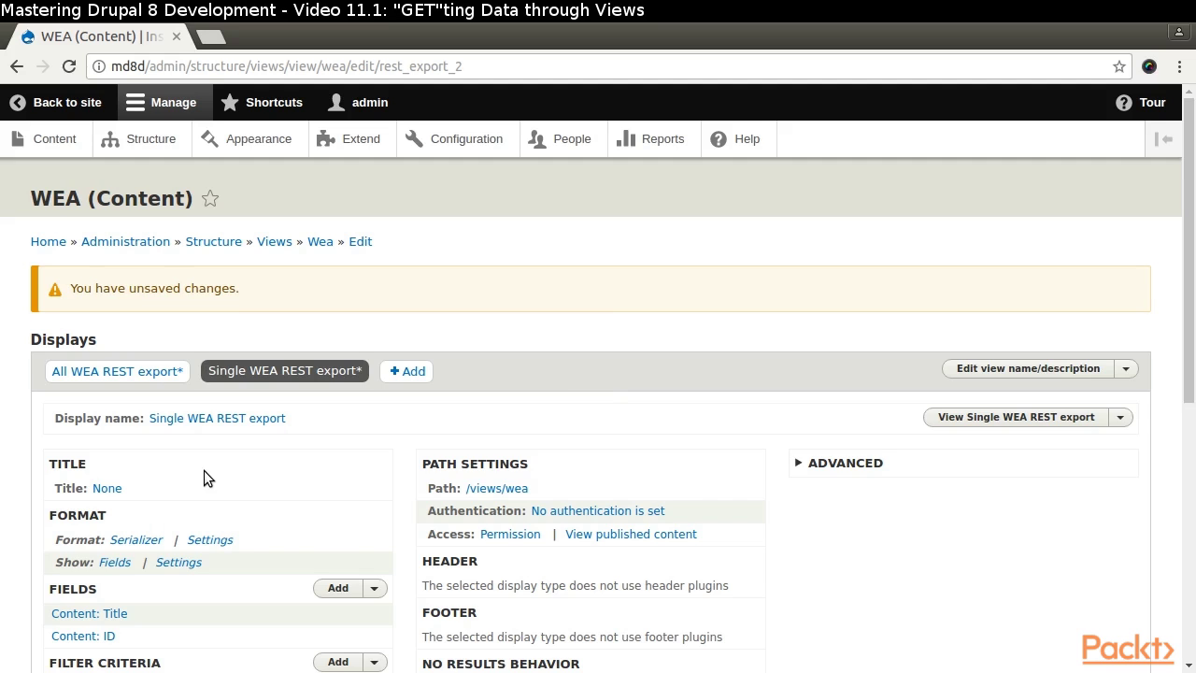
Remove the Content: ID field from the Single WEA REST export display only
{"action": "scroll", "coordinate": [204, 470], "scroll_direction": "down", "scroll_amount": 5}
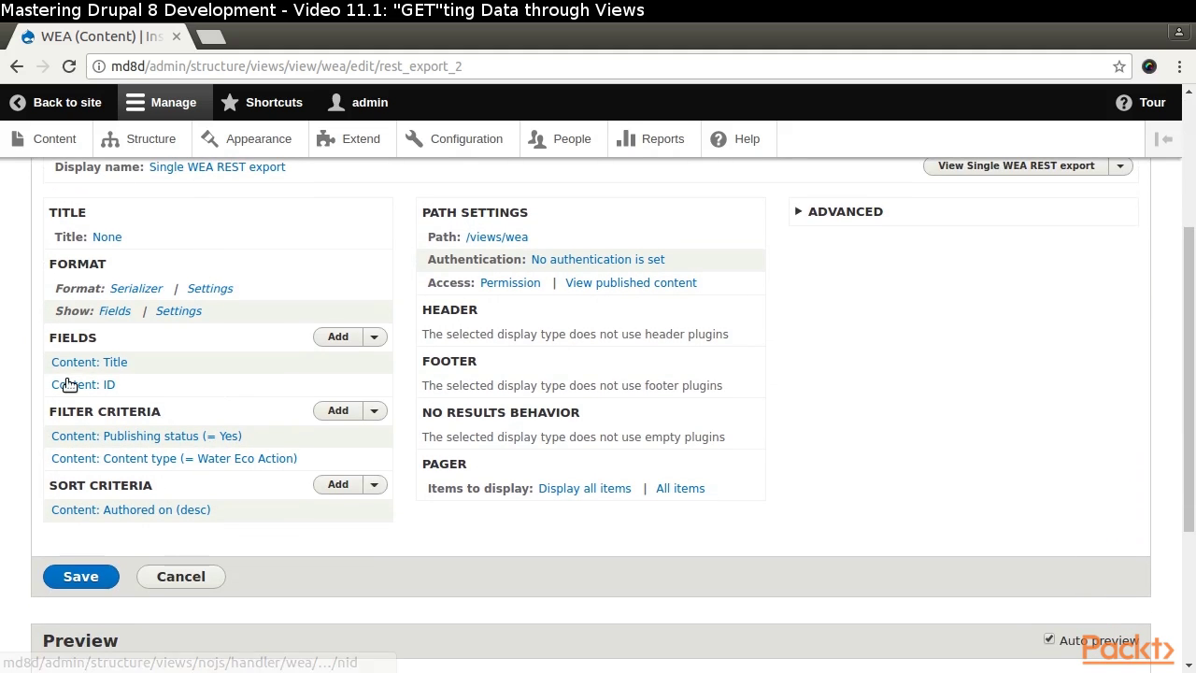
{"action": "left_click", "coordinate": [69, 384]}
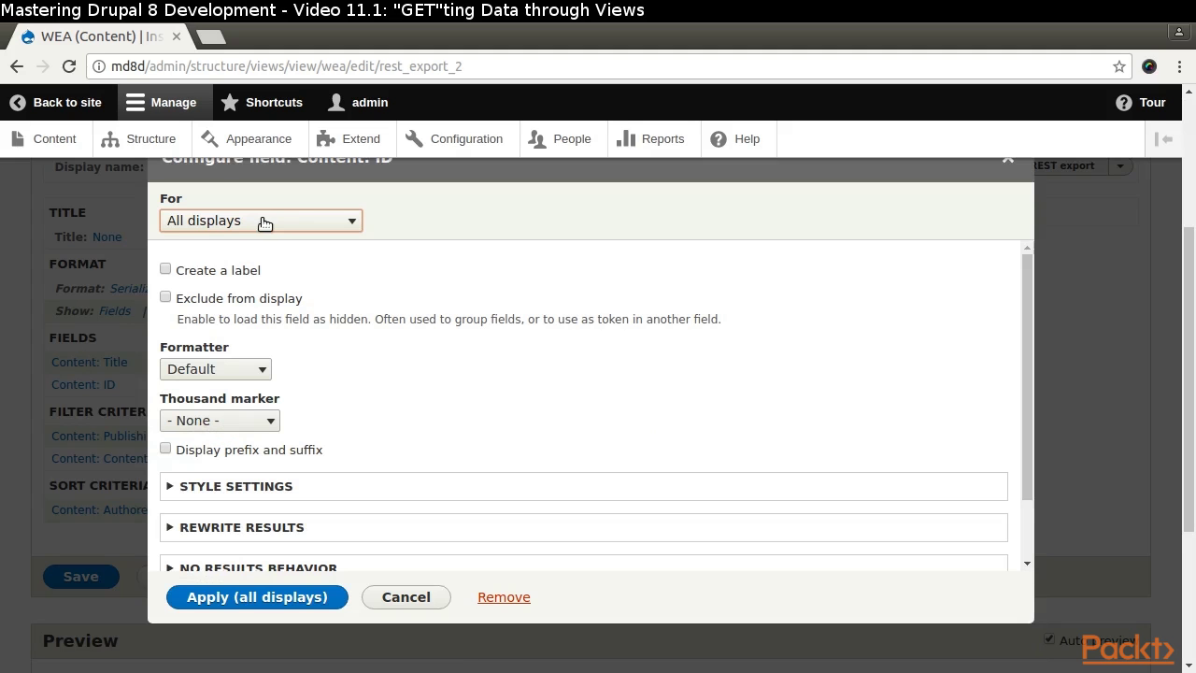
{"action": "left_click", "coordinate": [264, 222]}
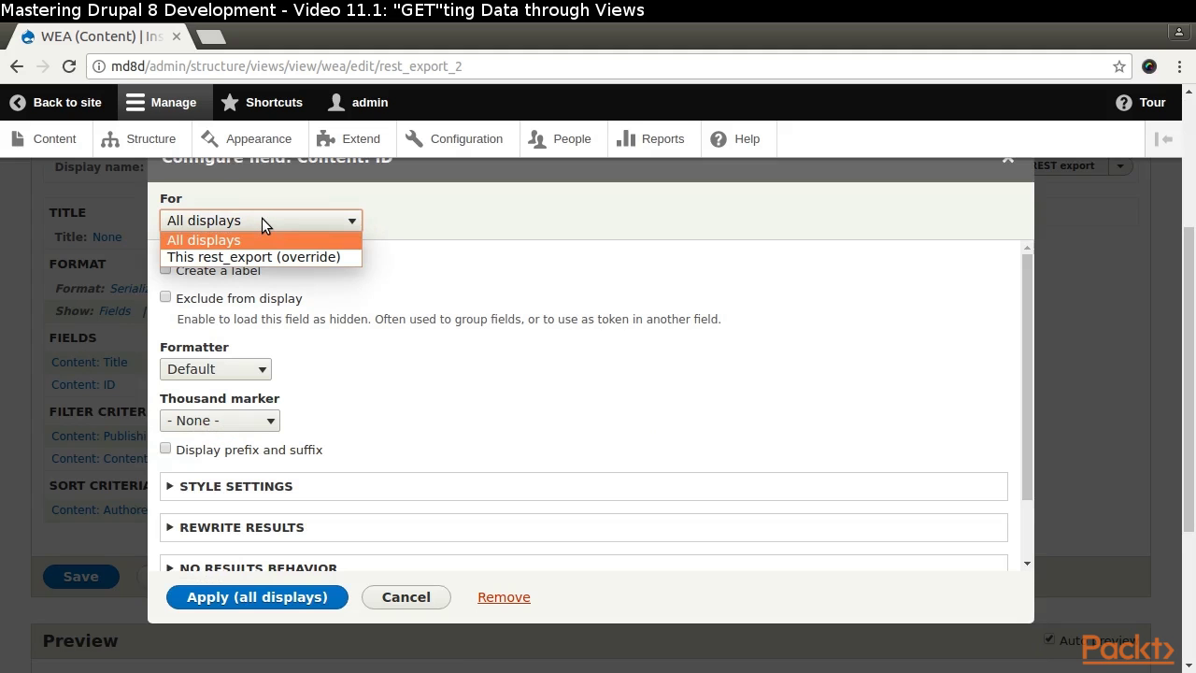
{"action": "left_click", "coordinate": [224, 257]}
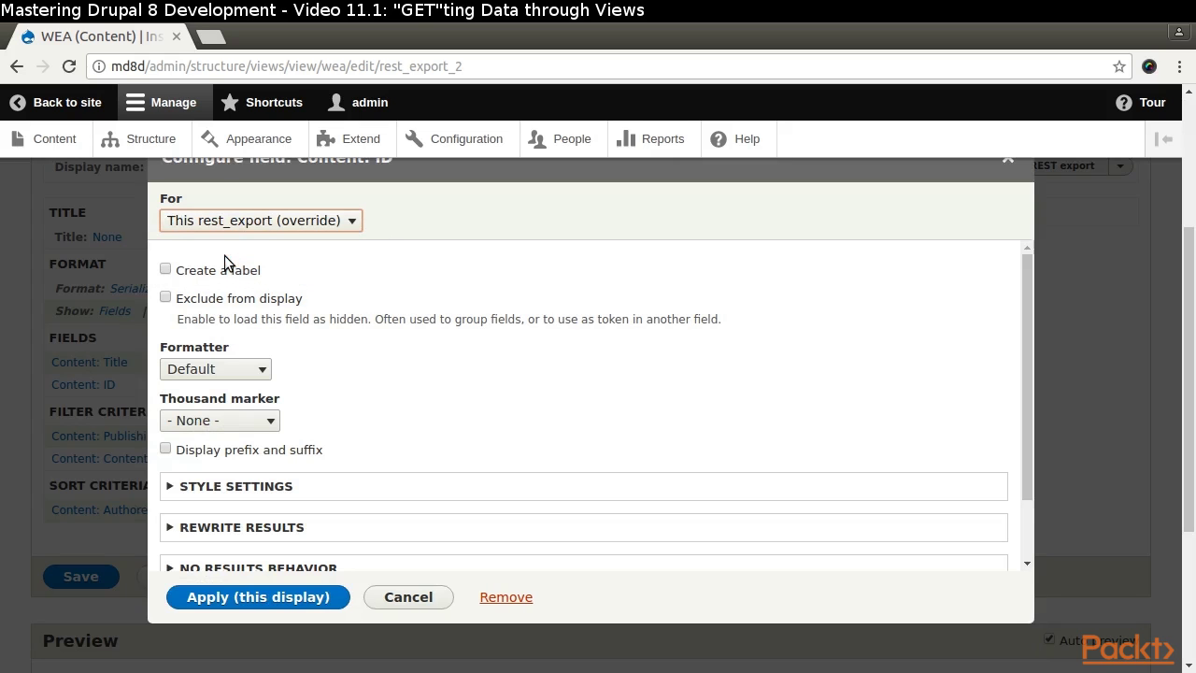
{"action": "left_click", "coordinate": [505, 598]}
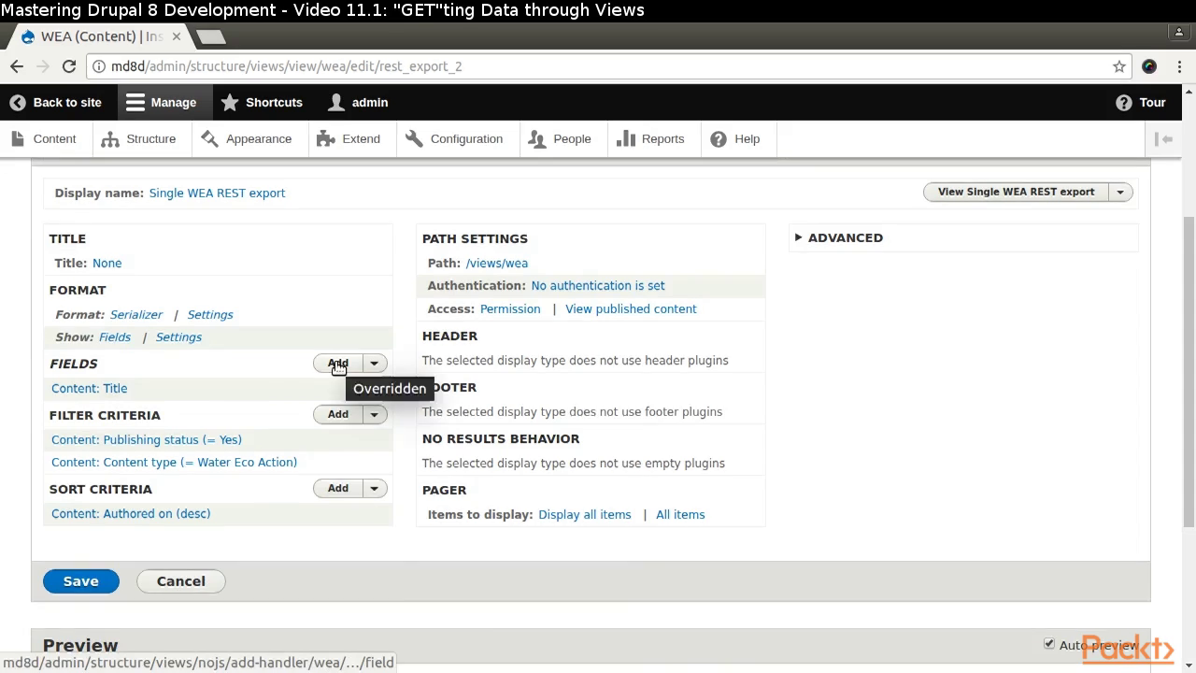
Add the Coordinates and Description fields to this display only
{"action": "left_click", "coordinate": [337, 362]}
{"action": "scroll", "coordinate": [363, 395], "scroll_direction": "down", "scroll_amount": 10}
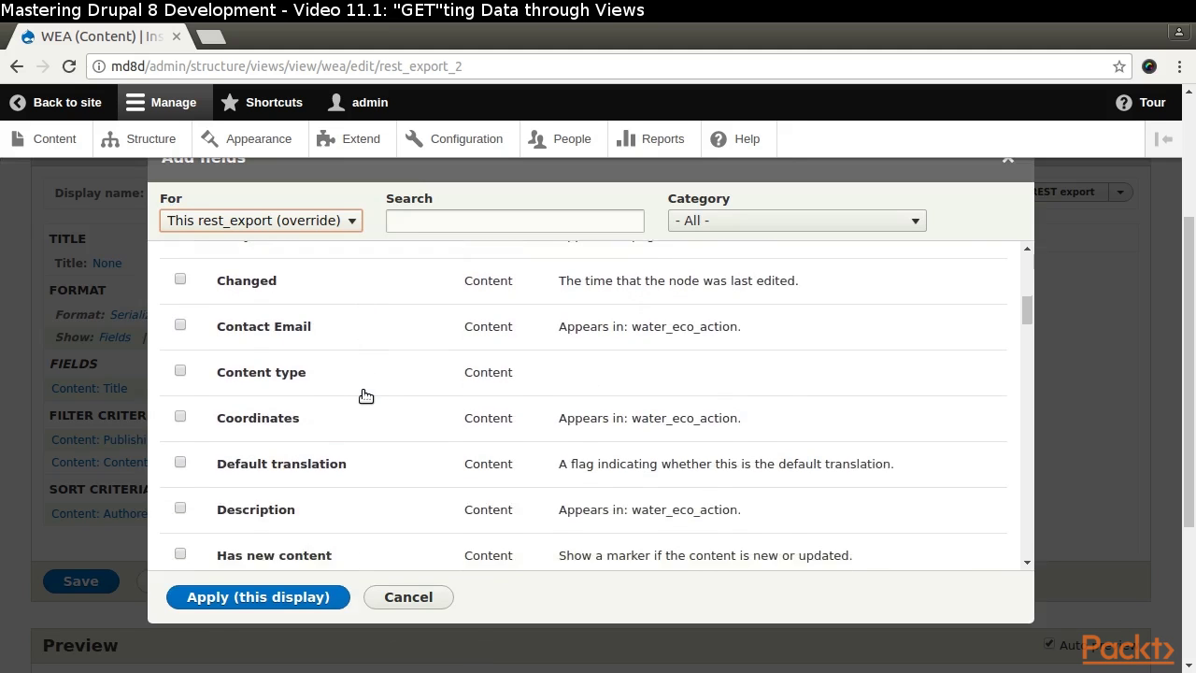
{"action": "left_click", "coordinate": [350, 383]}
{"action": "left_click", "coordinate": [182, 472]}
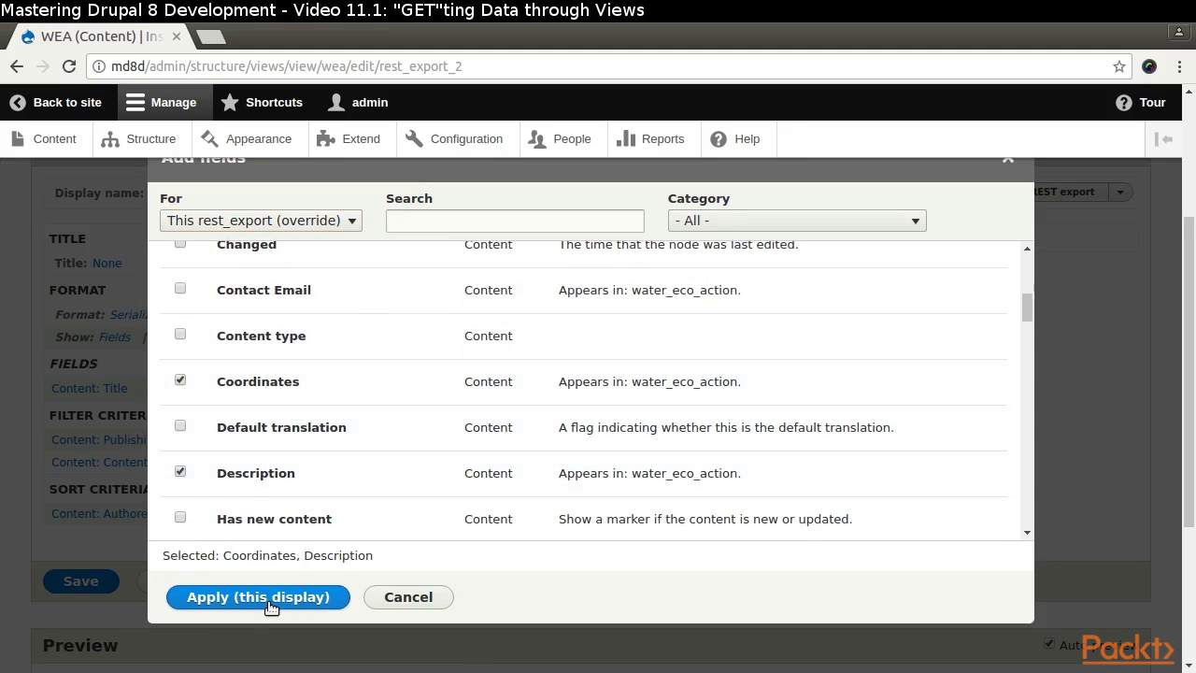
{"action": "left_click", "coordinate": [268, 598]}
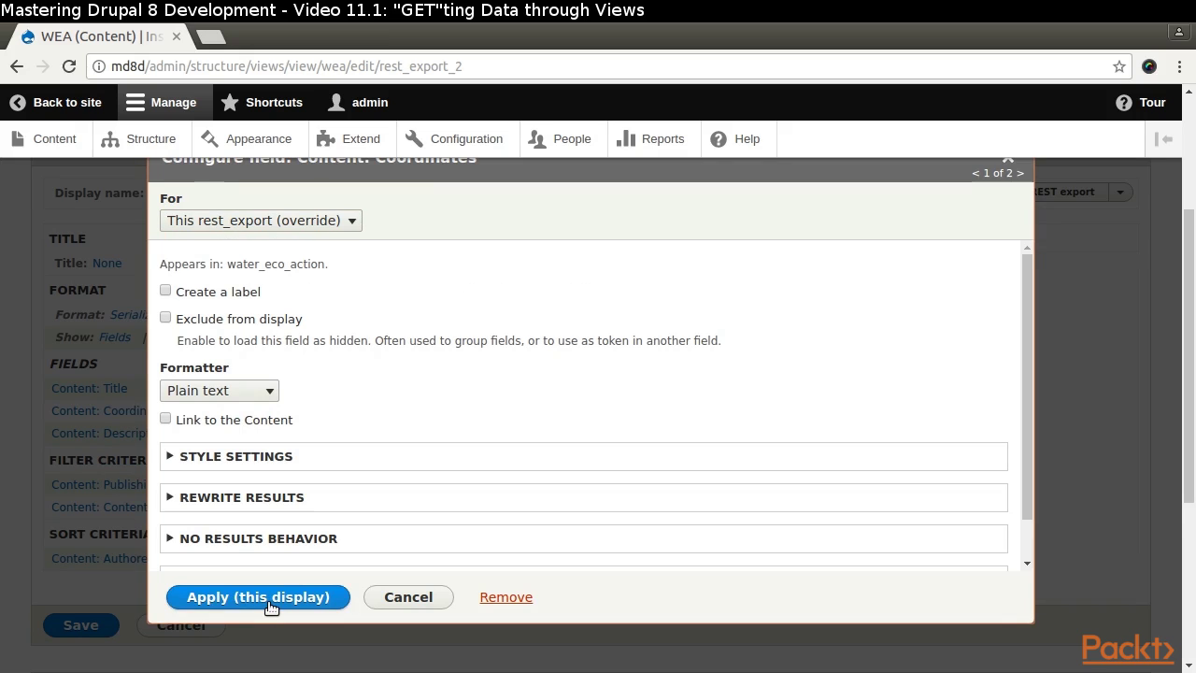
{"action": "left_click", "coordinate": [341, 222]}
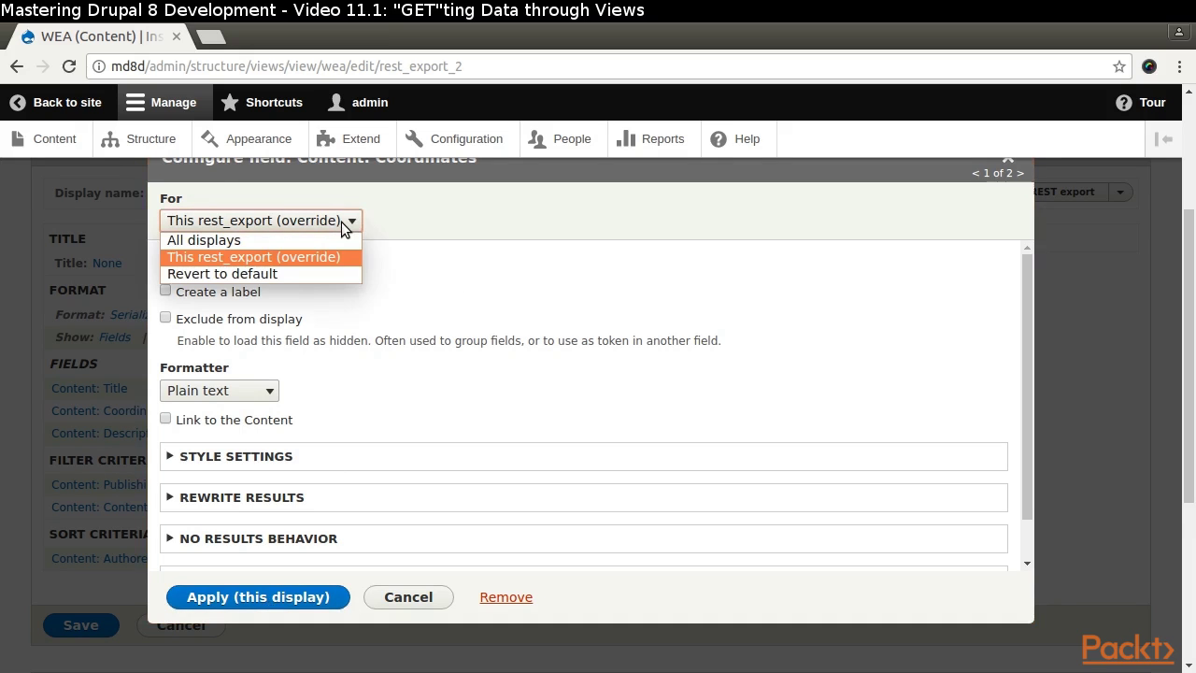
{"action": "left_click", "coordinate": [341, 221]}
{"action": "left_click", "coordinate": [268, 599]}
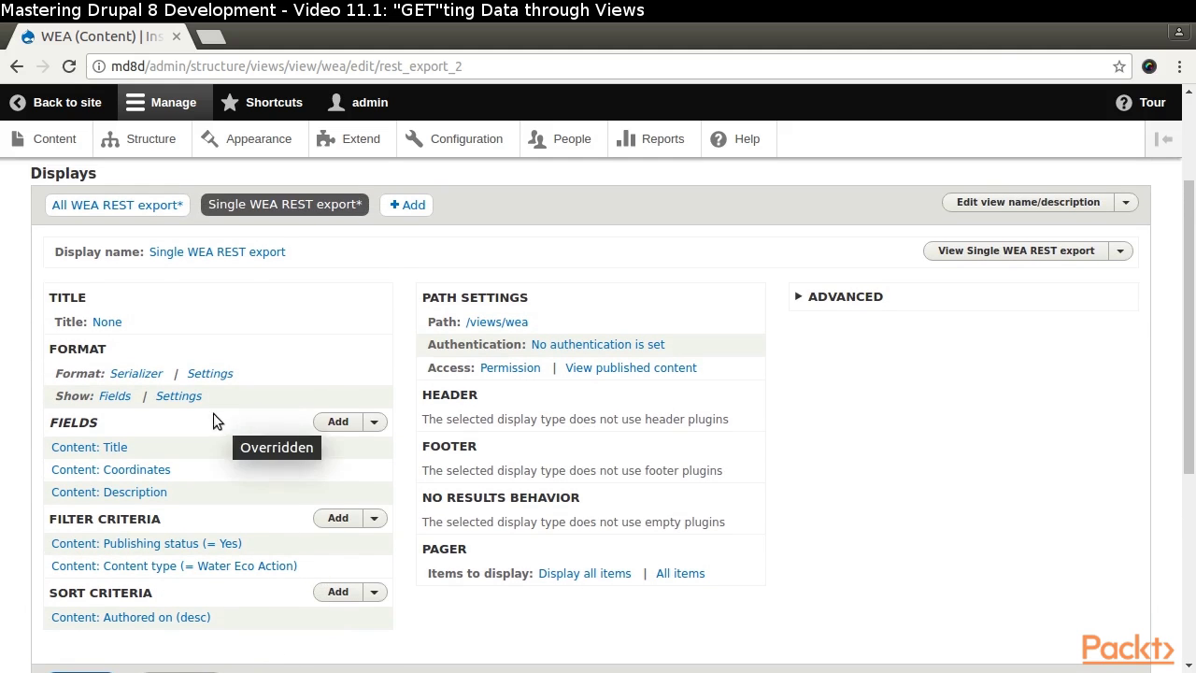
Alias the coordinates and description fields as wea_coordinates and wea_description
{"action": "left_click", "coordinate": [178, 396]}
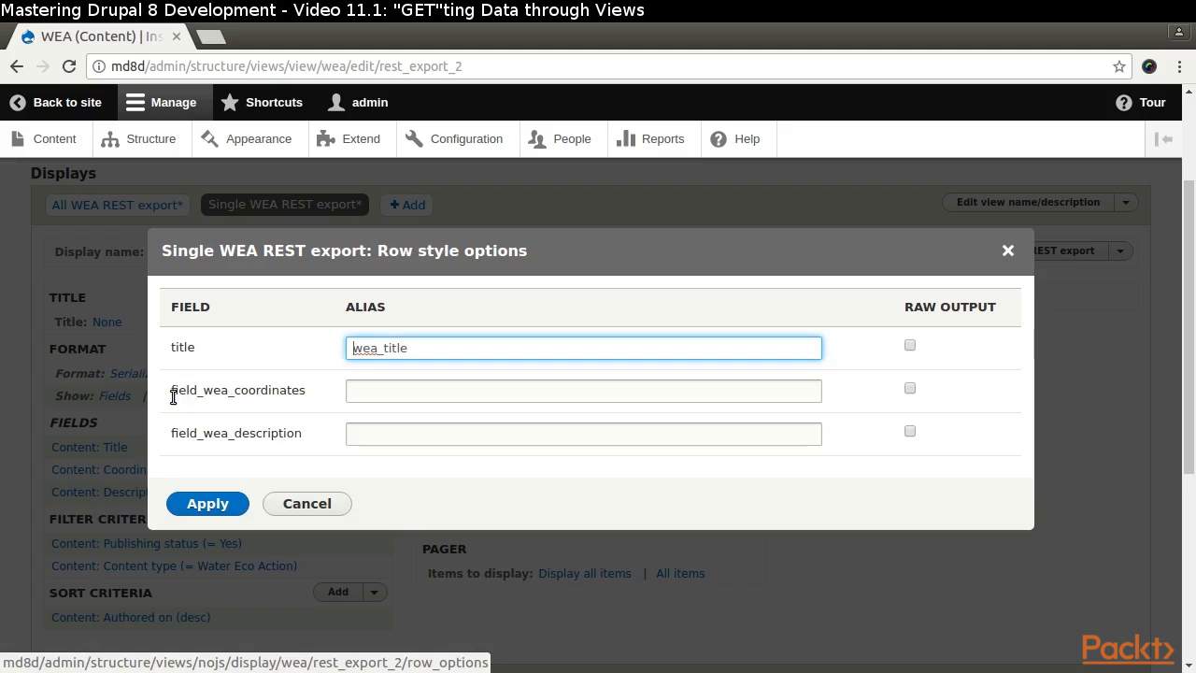
{"action": "left_click", "coordinate": [355, 387]}
{"action": "type", "text": "wea_coordinates"}
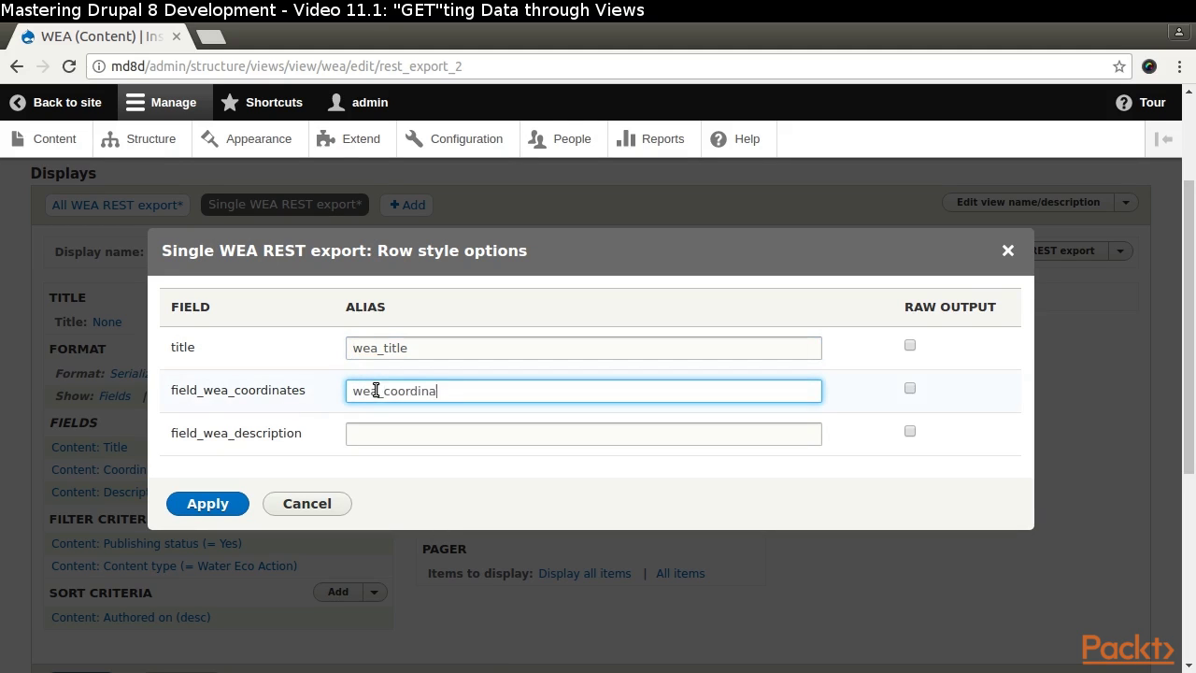
{"action": "left_click", "coordinate": [378, 436]}
{"action": "type", "text": "wea_description"}
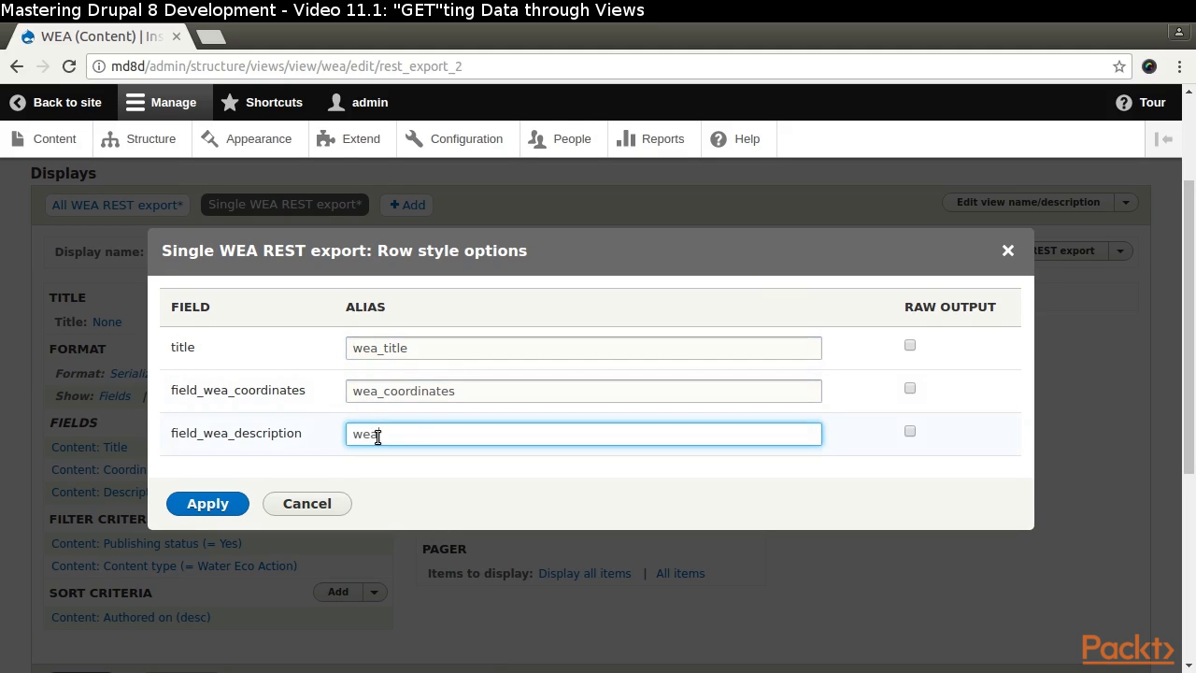
{"action": "left_click", "coordinate": [213, 505]}
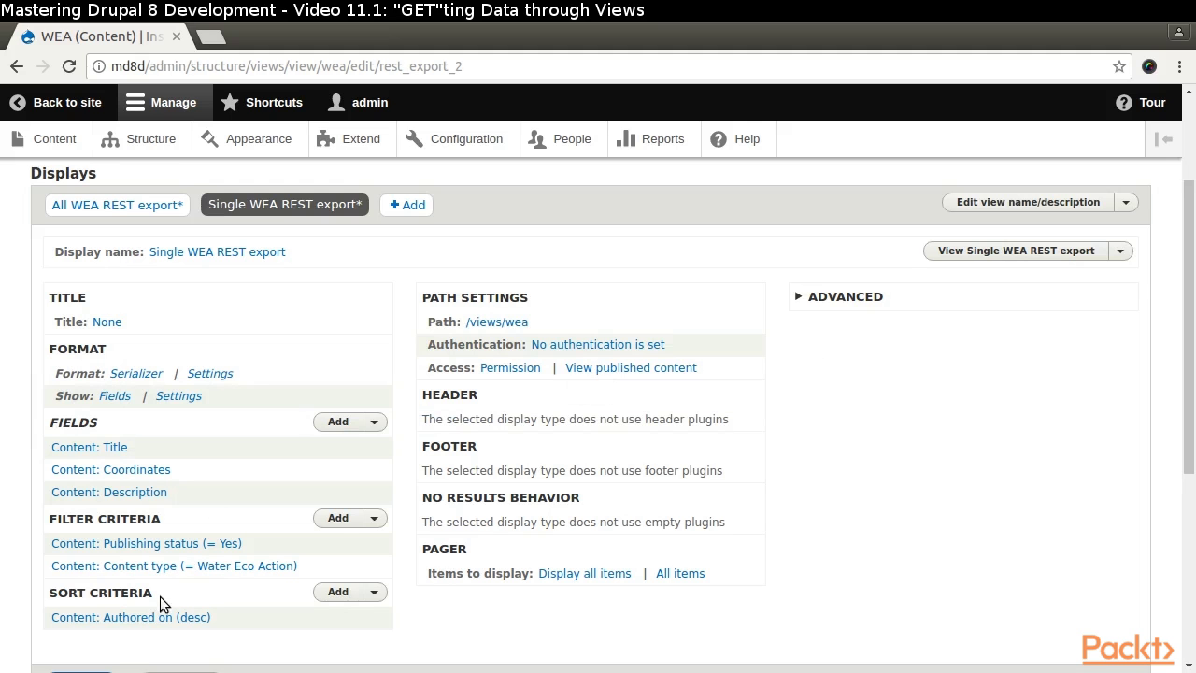
Remove the Authored on sort from this rest_export display only
{"action": "left_click", "coordinate": [141, 619]}
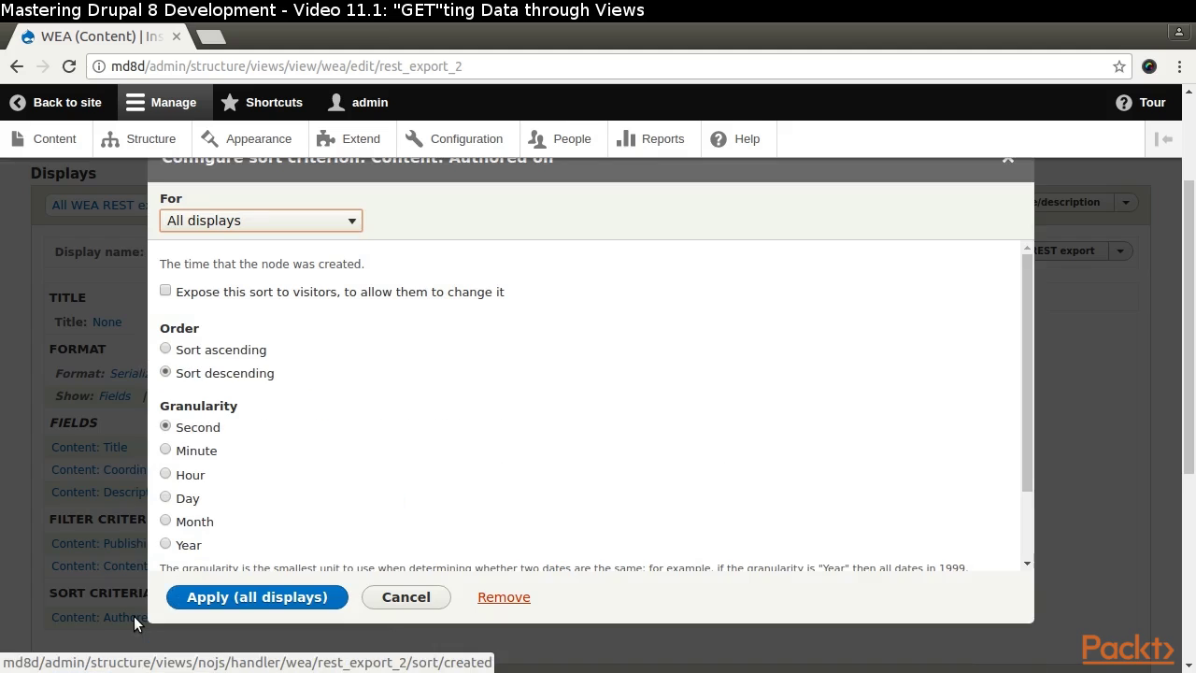
{"action": "left_click", "coordinate": [350, 222]}
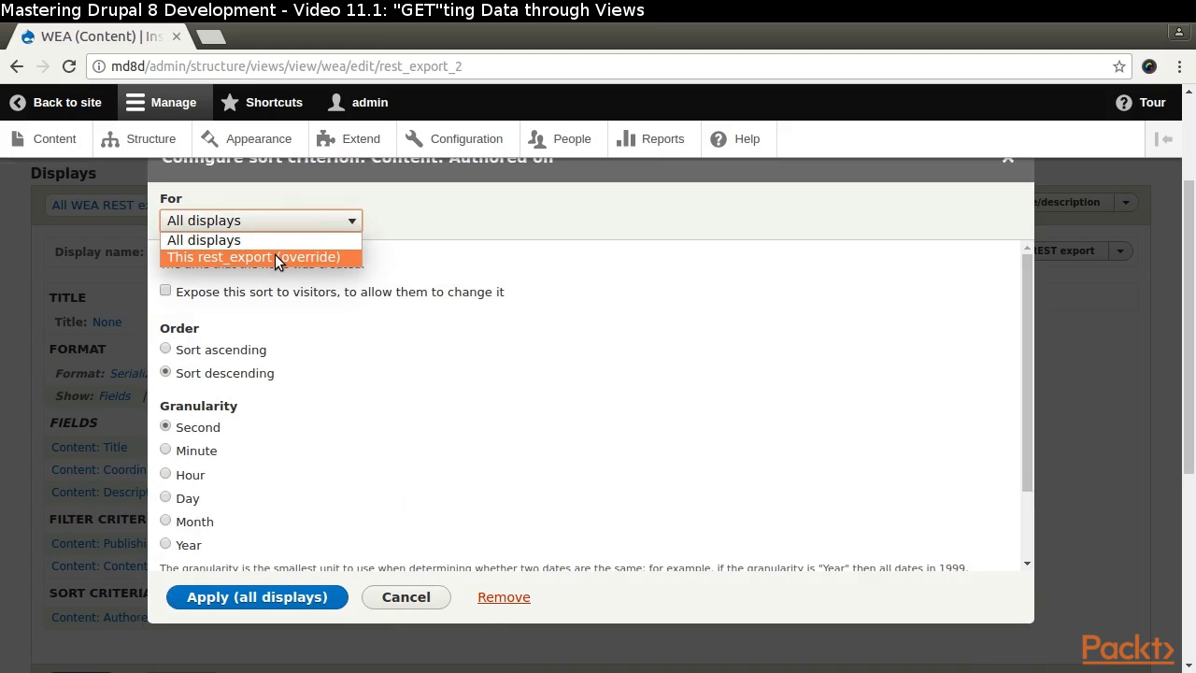
{"action": "left_click", "coordinate": [274, 257]}
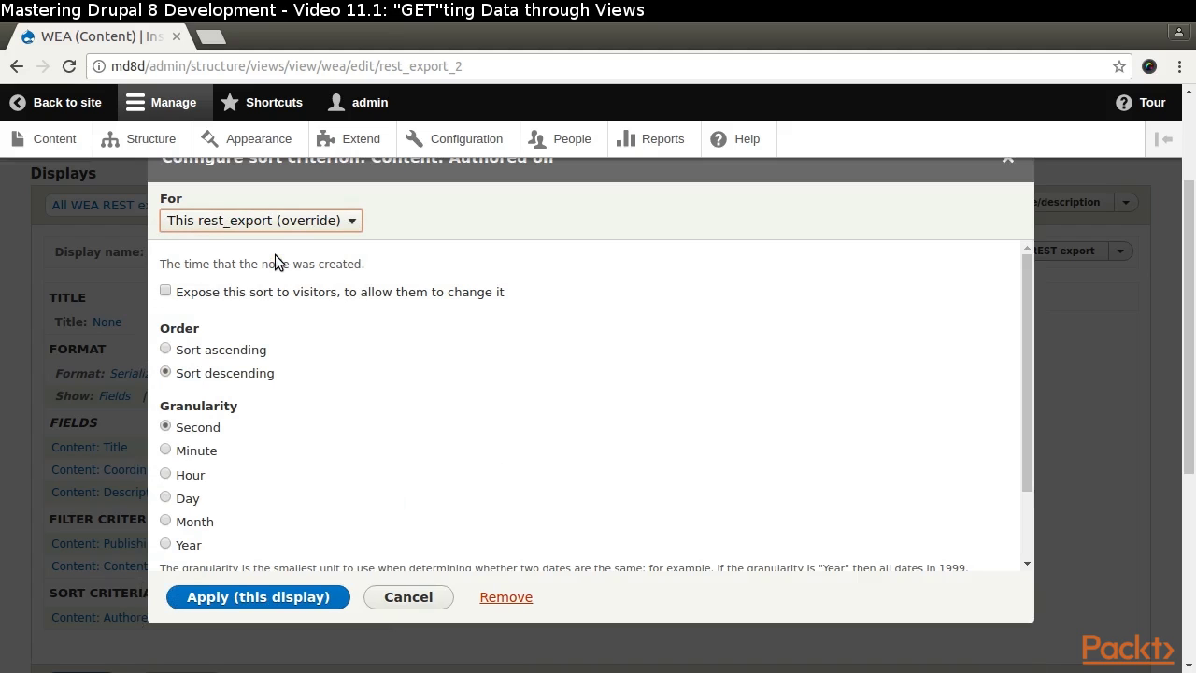
{"action": "left_click", "coordinate": [504, 596]}
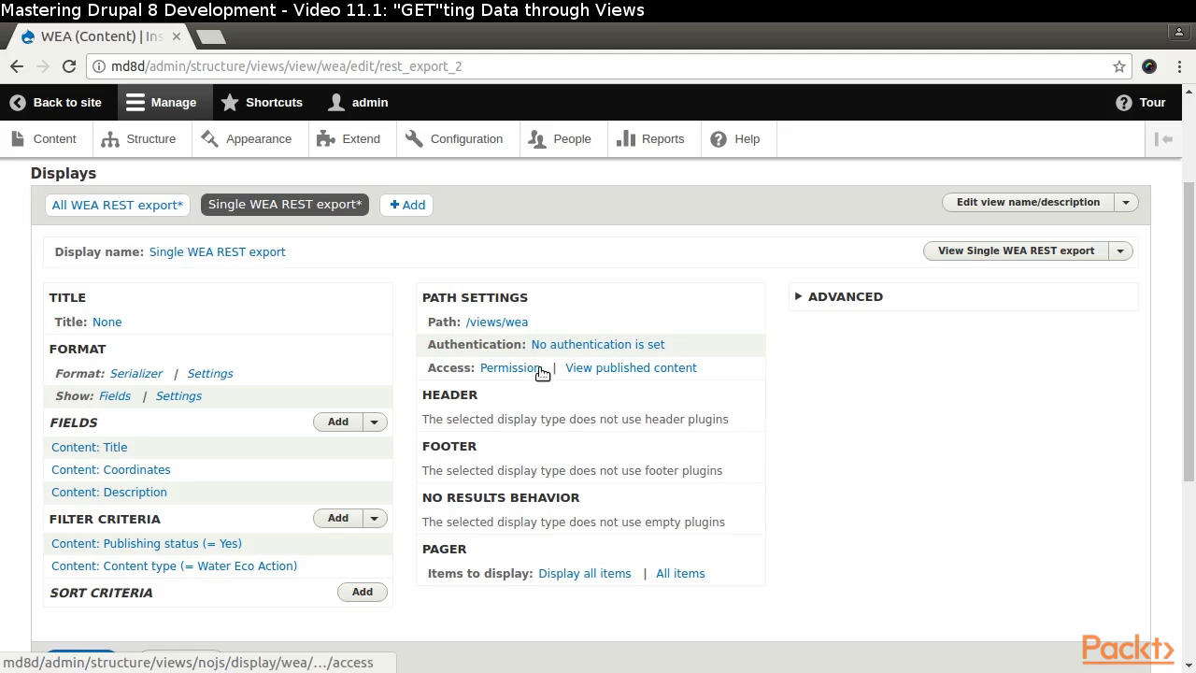
Set the single display's path to /views/wea/%
{"action": "left_click", "coordinate": [498, 323]}
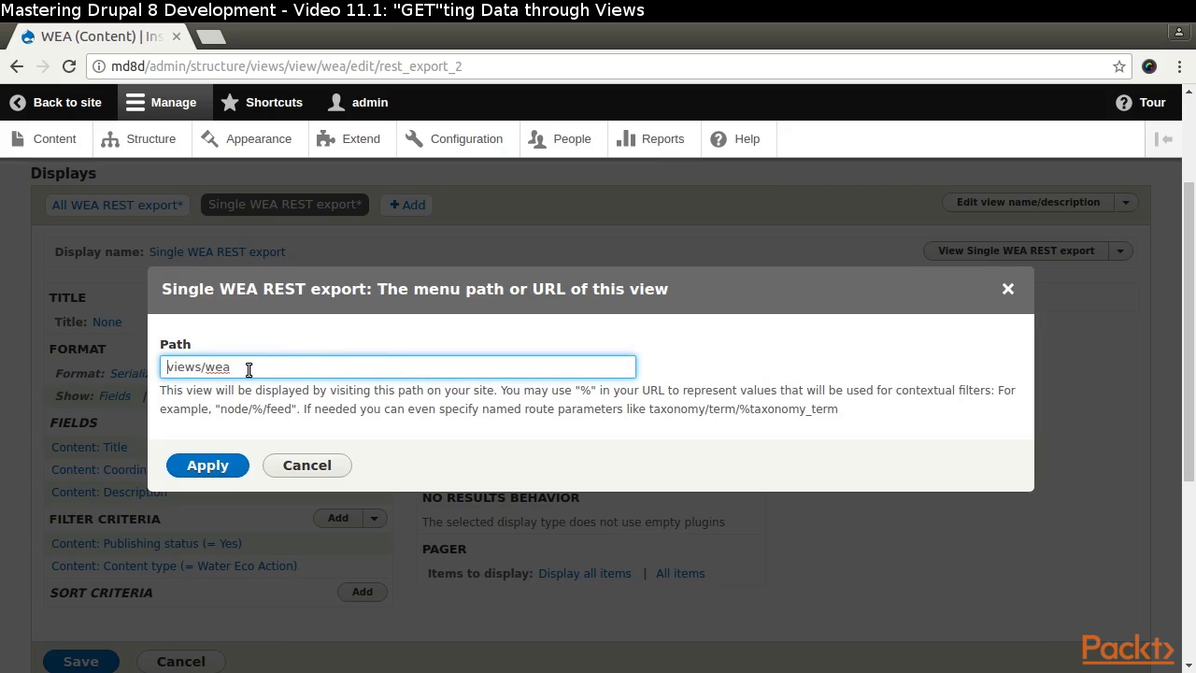
{"action": "type", "text": "/%"}
{"action": "left_click", "coordinate": [207, 466]}
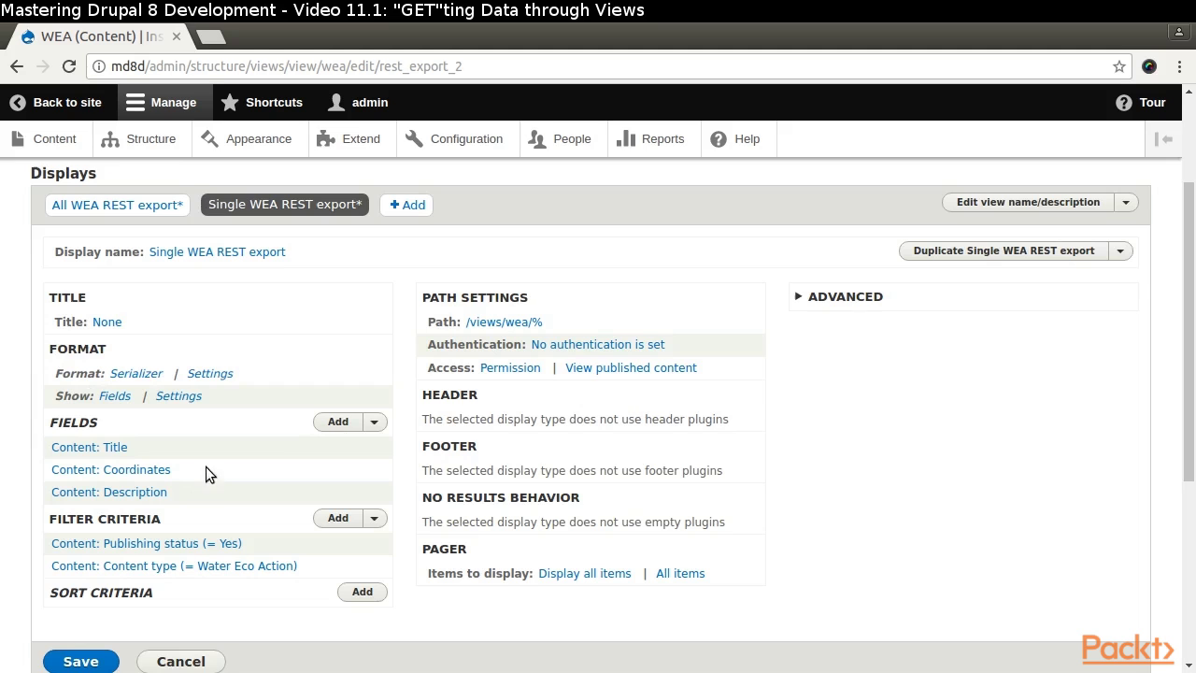
Add a content ID contextual filter applied only to this display
{"action": "left_click", "coordinate": [848, 297]}
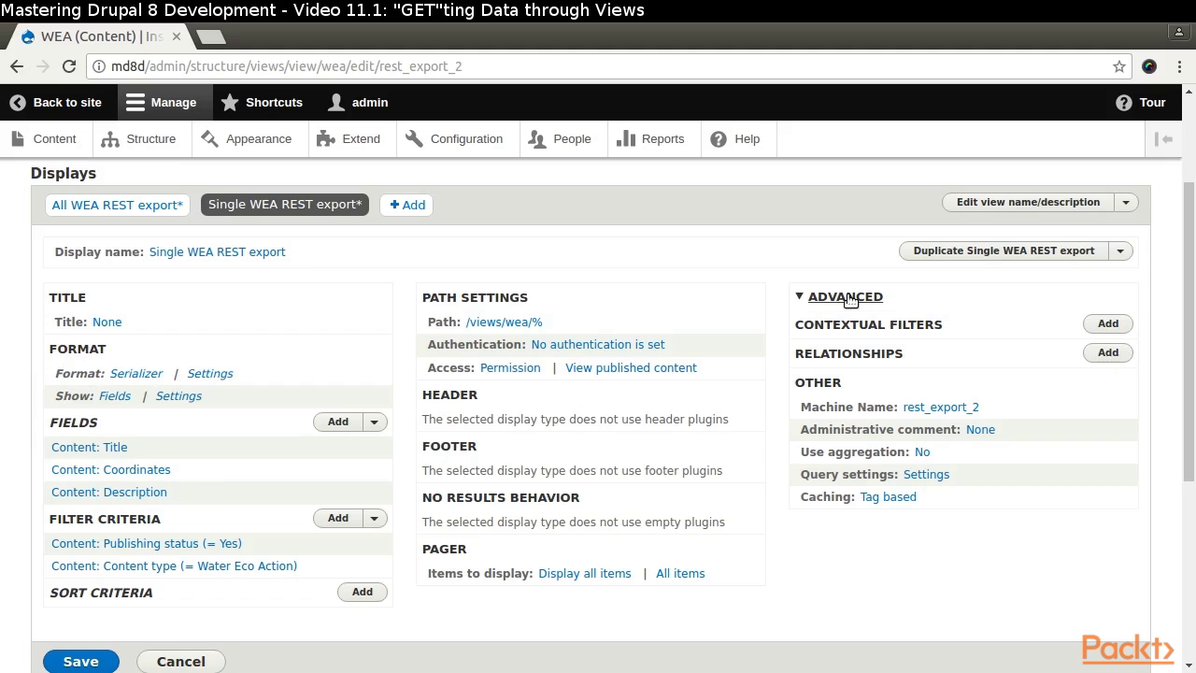
{"action": "left_click", "coordinate": [1107, 324]}
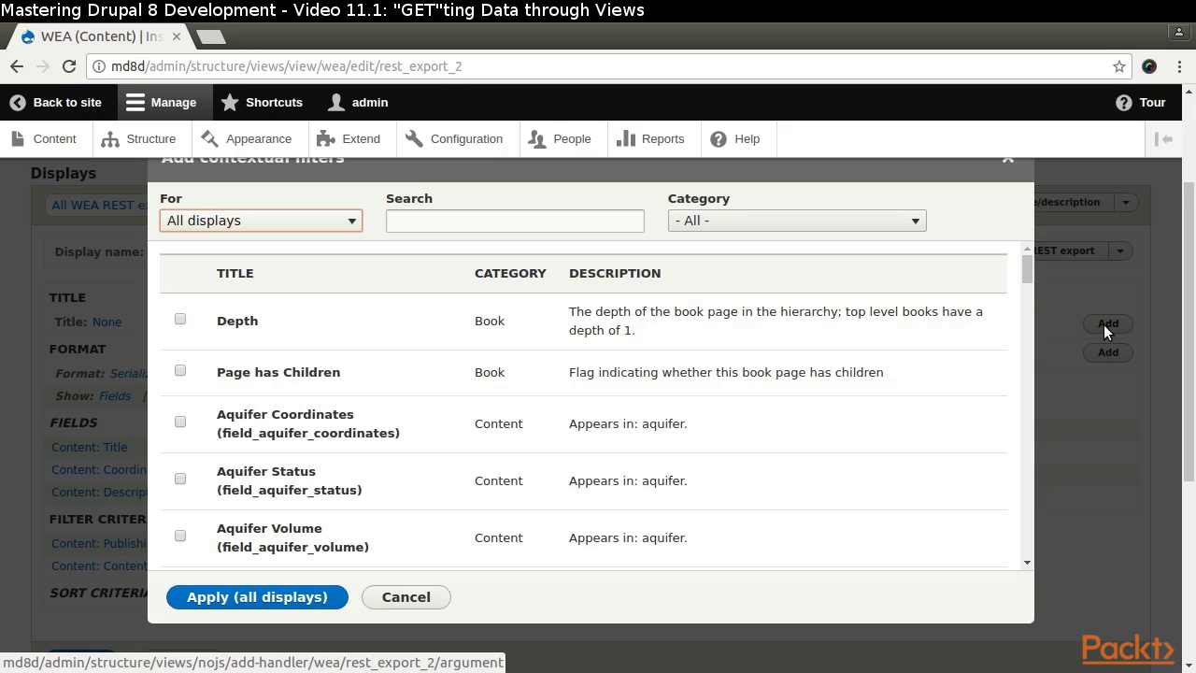
{"action": "left_click", "coordinate": [341, 221]}
{"action": "left_click", "coordinate": [288, 262]}
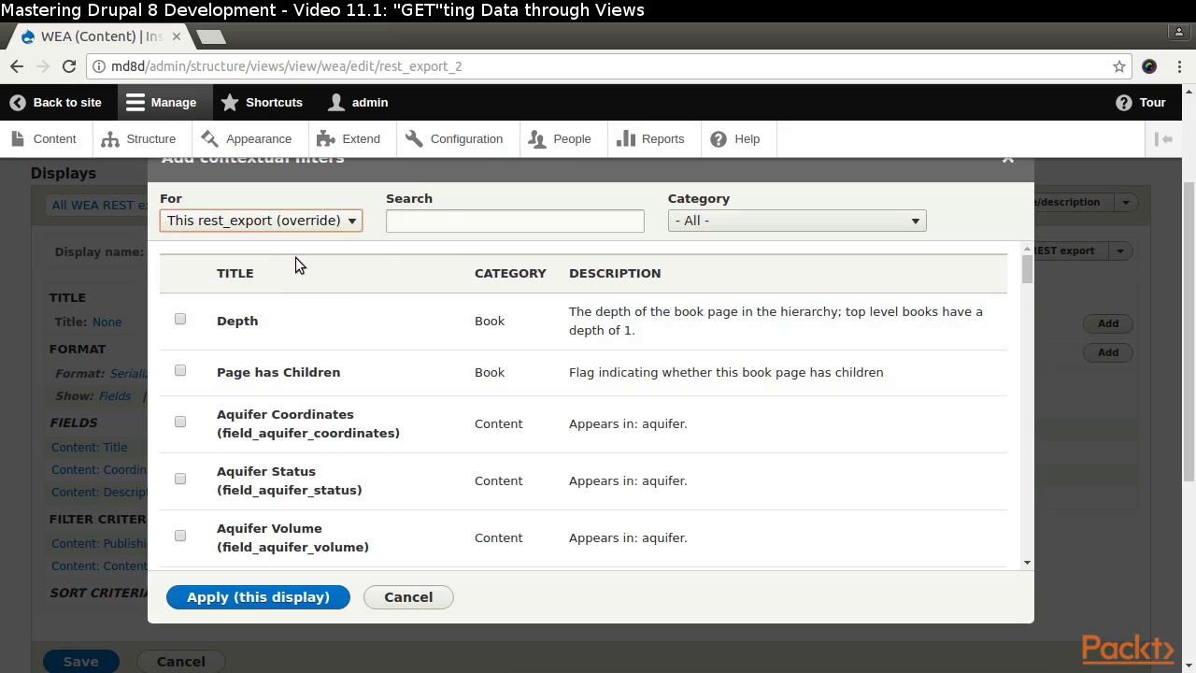
{"action": "left_click", "coordinate": [450, 224]}
{"action": "type", "text": "ID"}
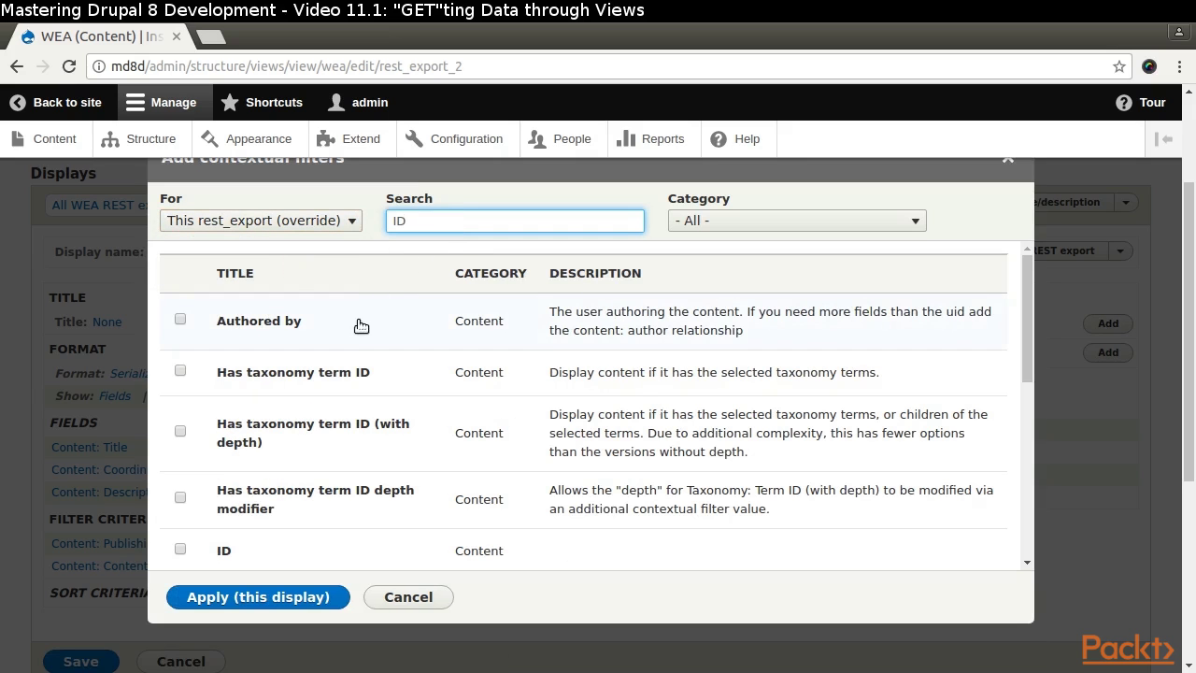
{"action": "left_click", "coordinate": [183, 549]}
{"action": "left_click", "coordinate": [241, 602]}
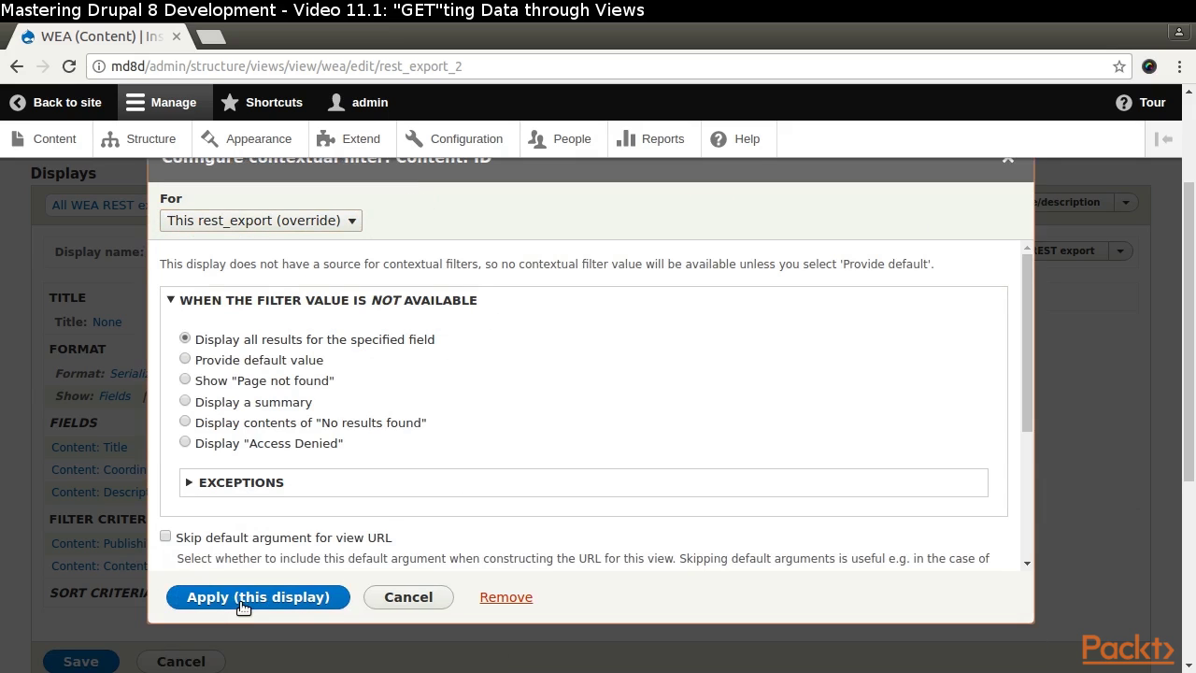
{"action": "left_click", "coordinate": [271, 598]}
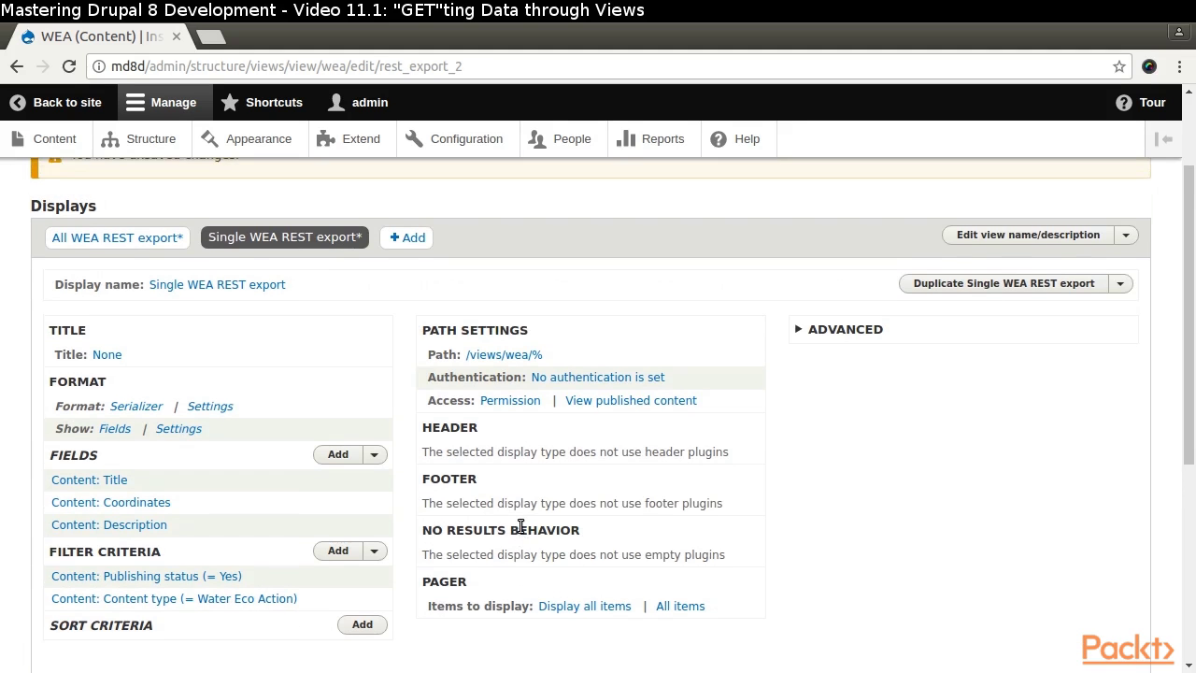
Save the WEA view and open a new browser tab
{"action": "scroll", "coordinate": [521, 525], "scroll_direction": "down", "scroll_amount": 3}
{"action": "left_click", "coordinate": [84, 509]}
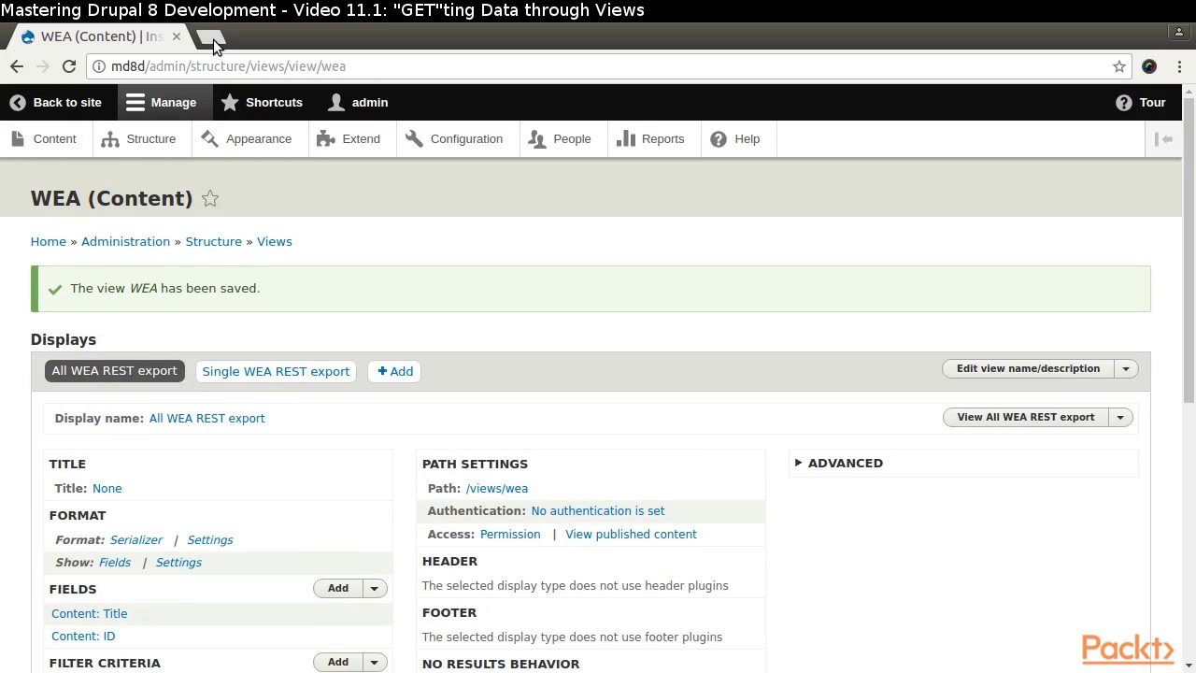
{"action": "left_click", "coordinate": [213, 38]}
Open the address bar's context menu to paste the get_items_from_views.php?domain=md8d URL
{"action": "right_click", "coordinate": [193, 65]}
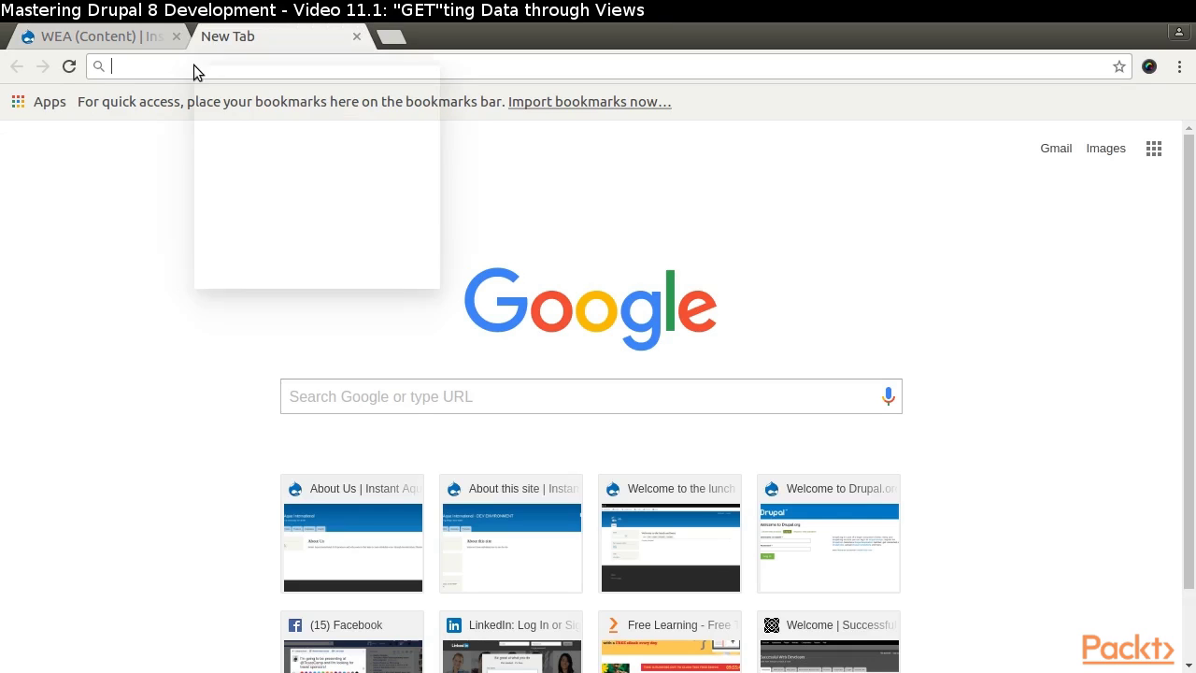